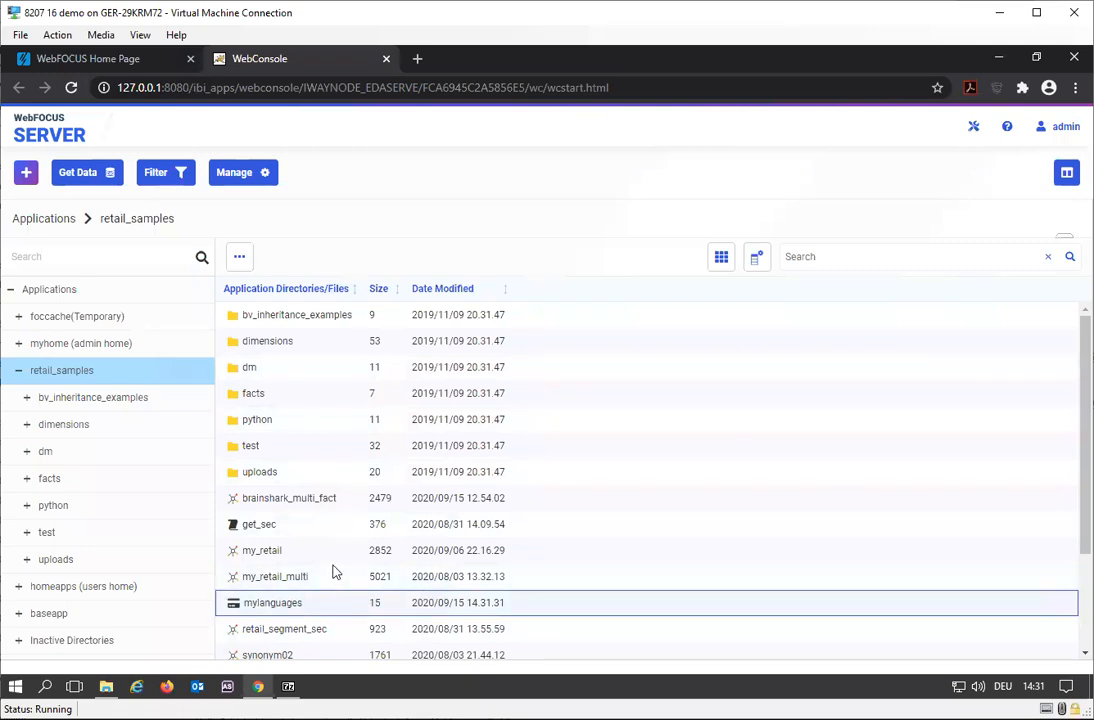
- Open the mylanguages configuration file in retail_samples for editing, review its language codes line by line, and close it
right_click(259, 607)
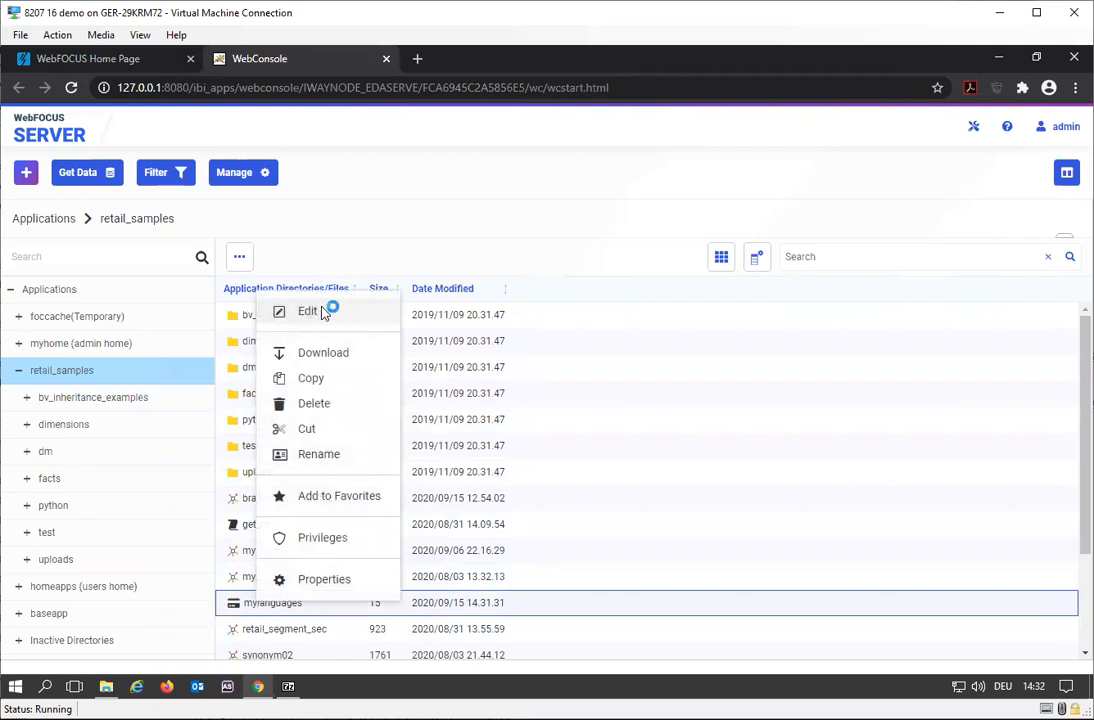
click(309, 311)
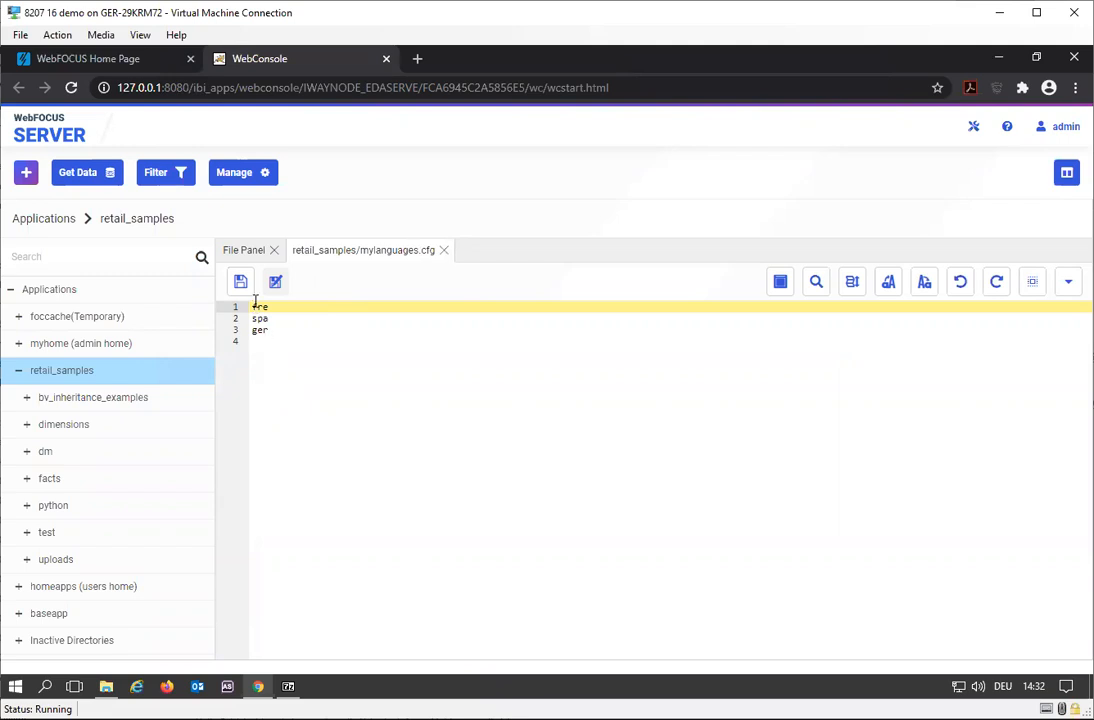
click(255, 342)
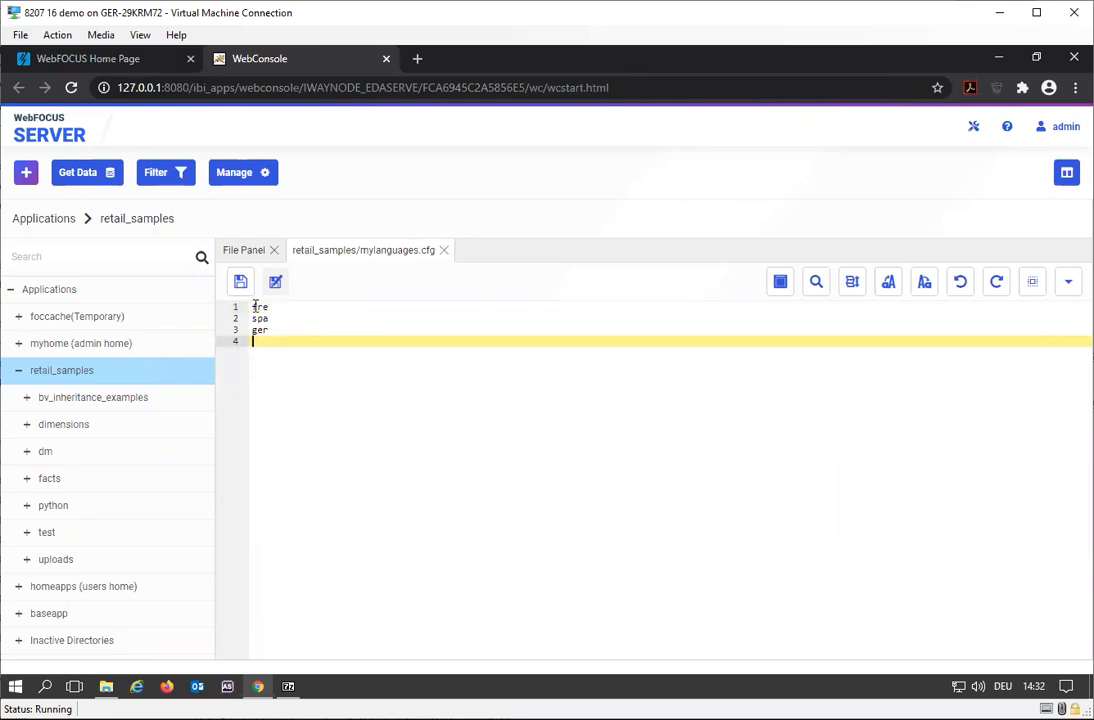
click(255, 307)
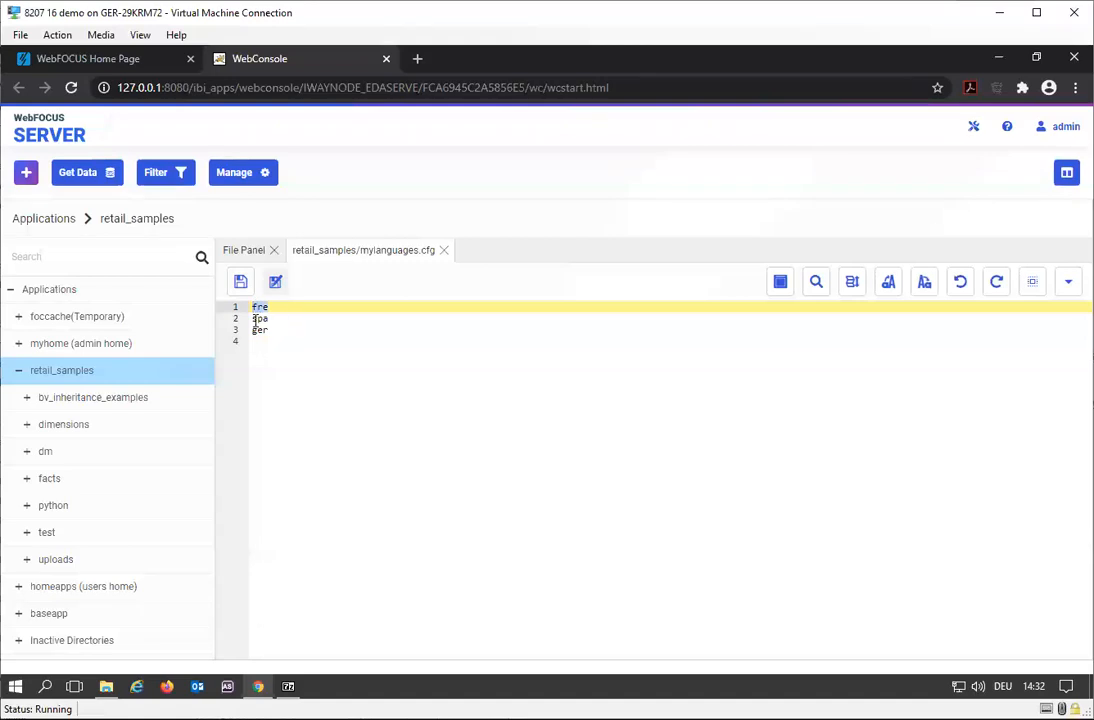
click(255, 320)
click(256, 331)
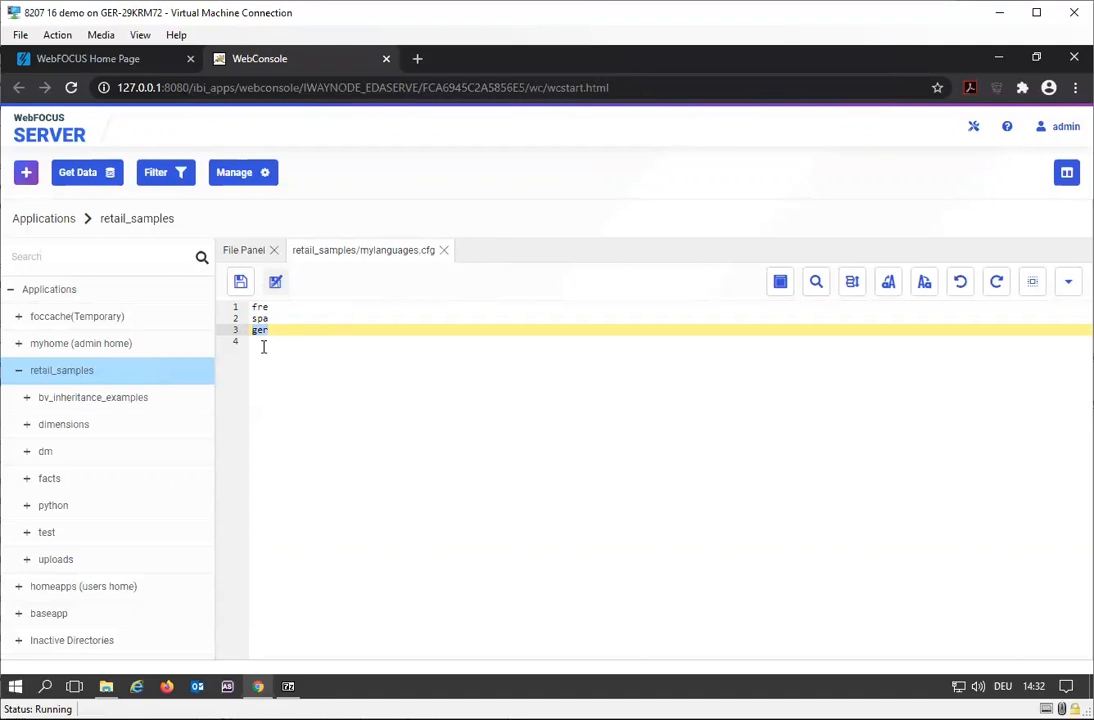
click(443, 251)
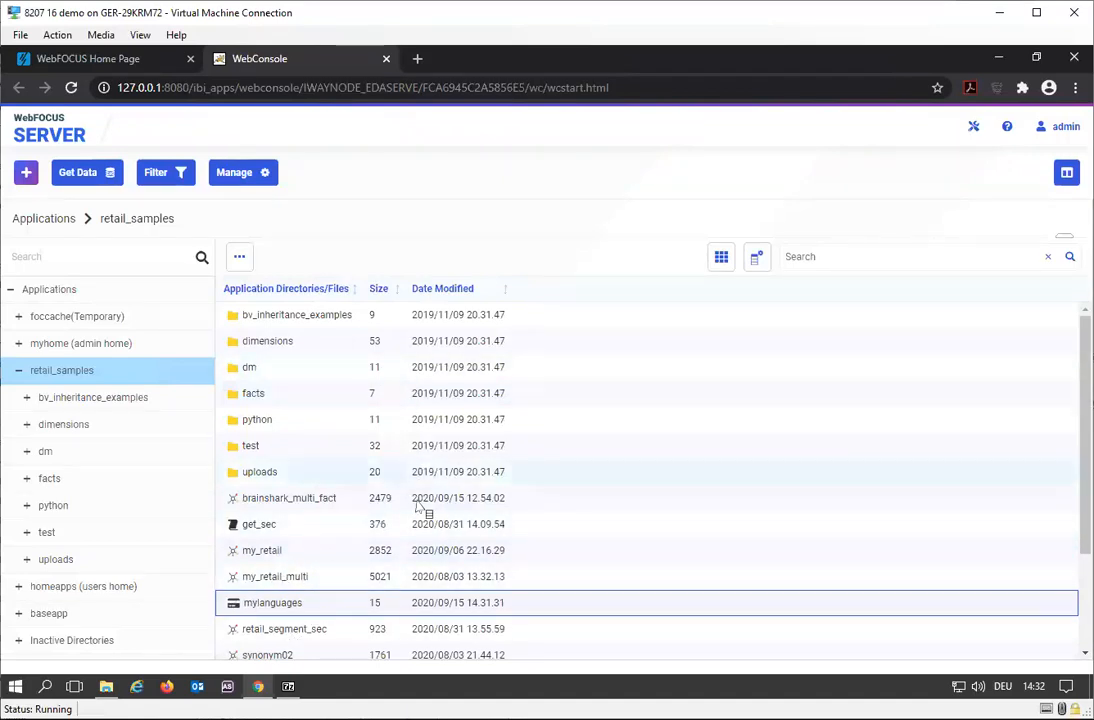
- Open the brainshark_multi_fact synonym from the retail_samples application directory
scroll(420, 510, down, 2)
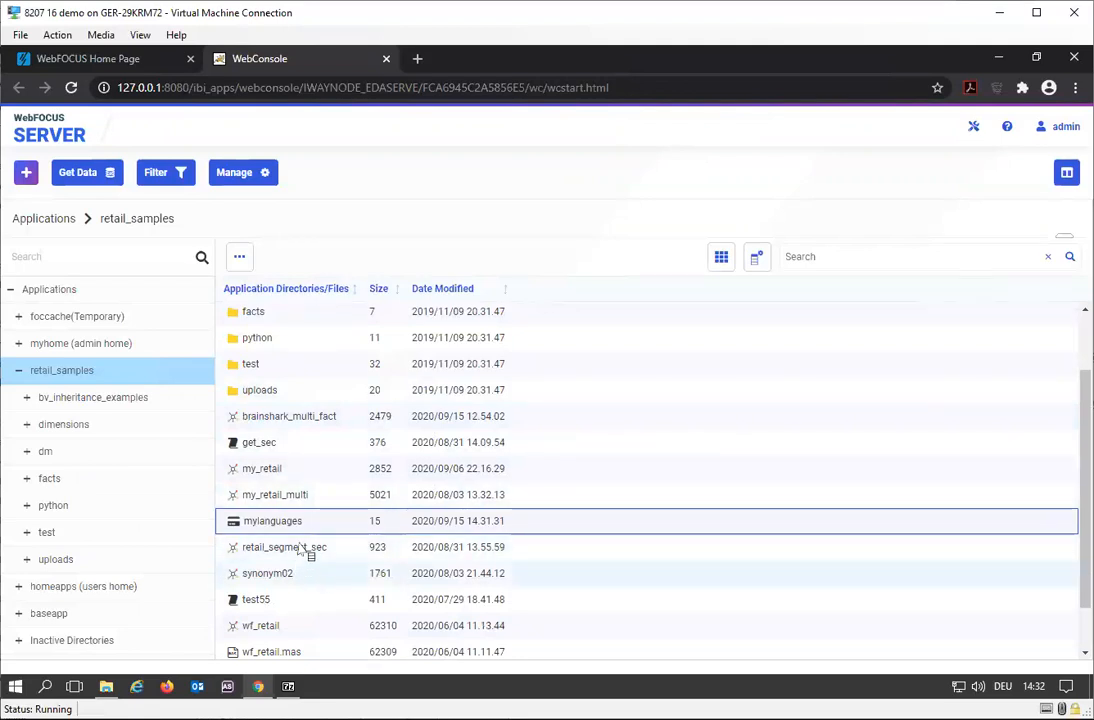
scroll(305, 552, down, 1)
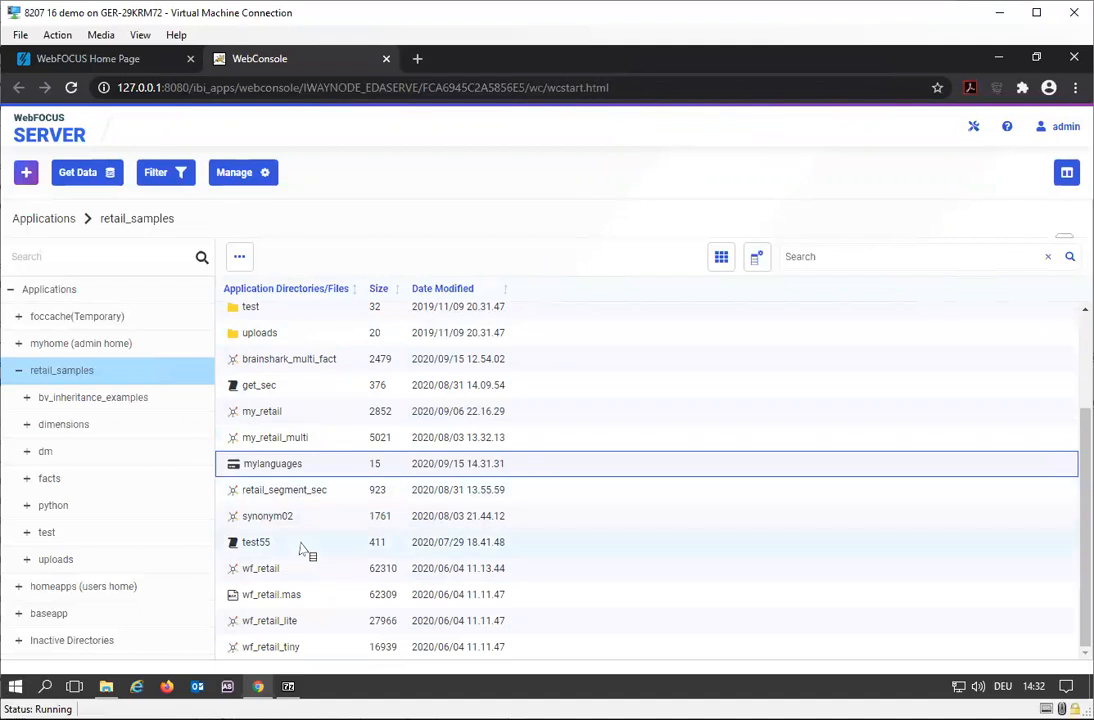
scroll(305, 552, up, 3)
click(342, 505)
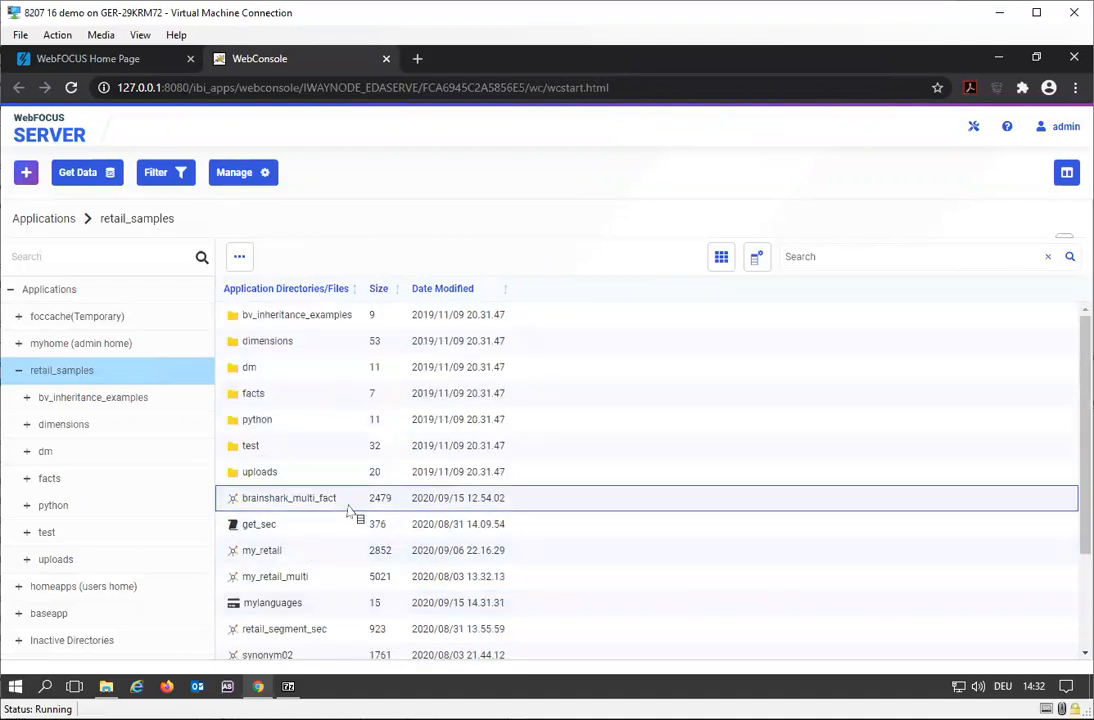
right_click(342, 510)
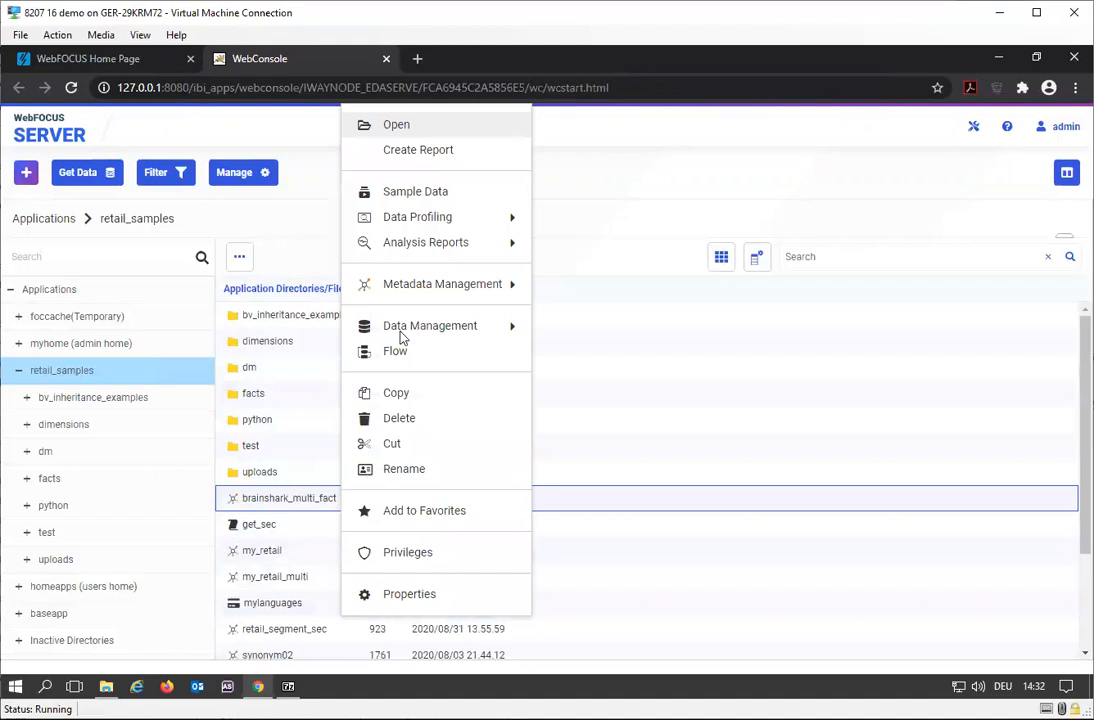
click(426, 128)
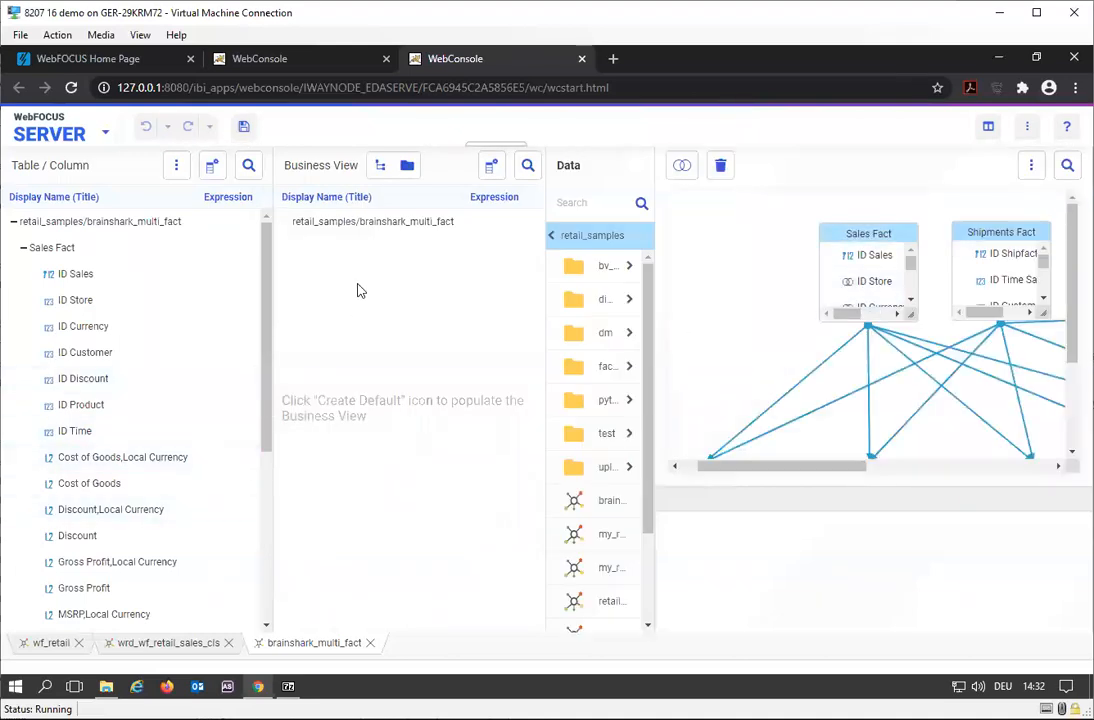
- Expand the Customer Dimension under Sales Fact and examine its columns
drag(269, 378, 270, 608)
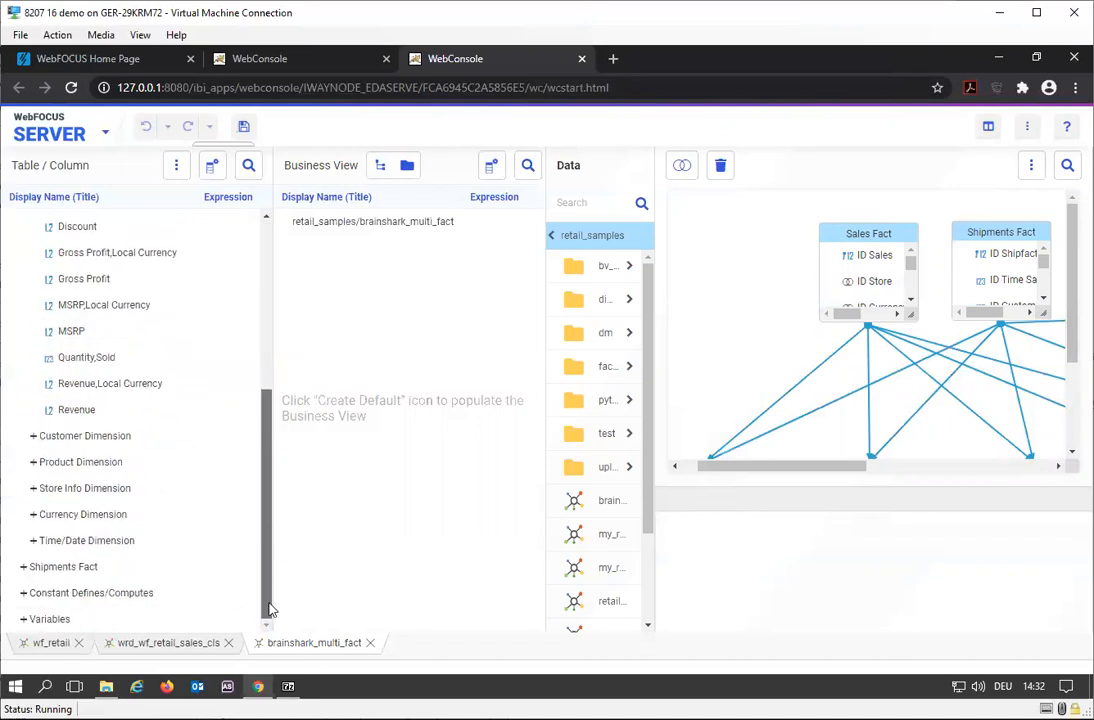
click(33, 436)
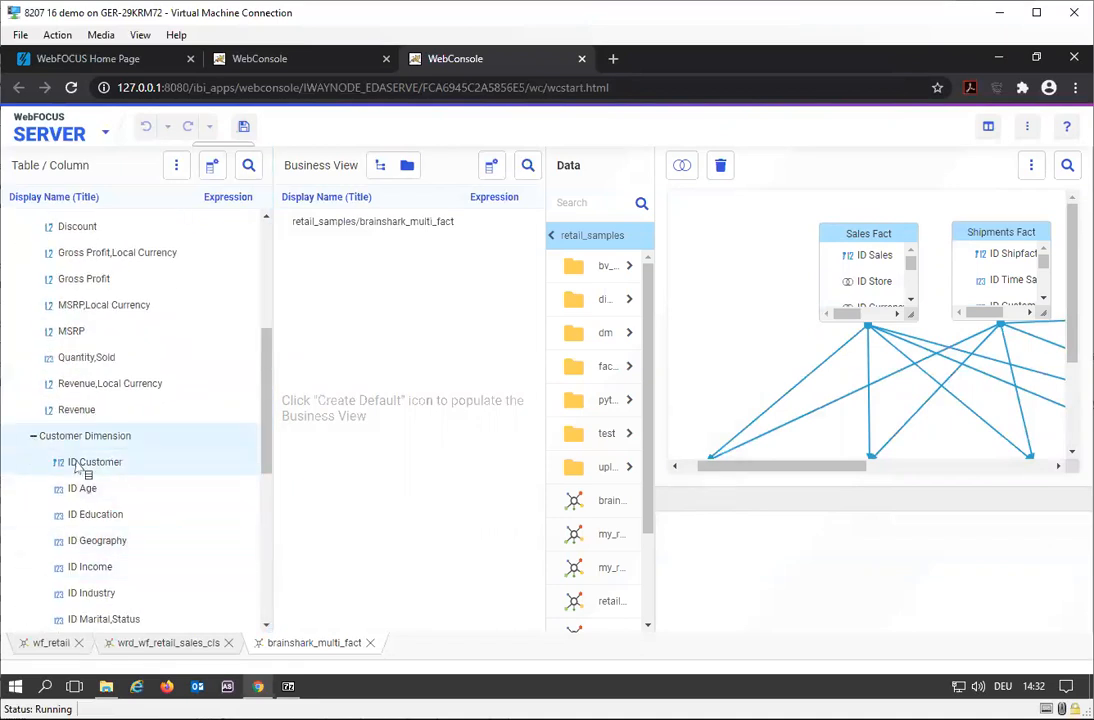
scroll(117, 498, down, 4)
scroll(117, 498, up, 4)
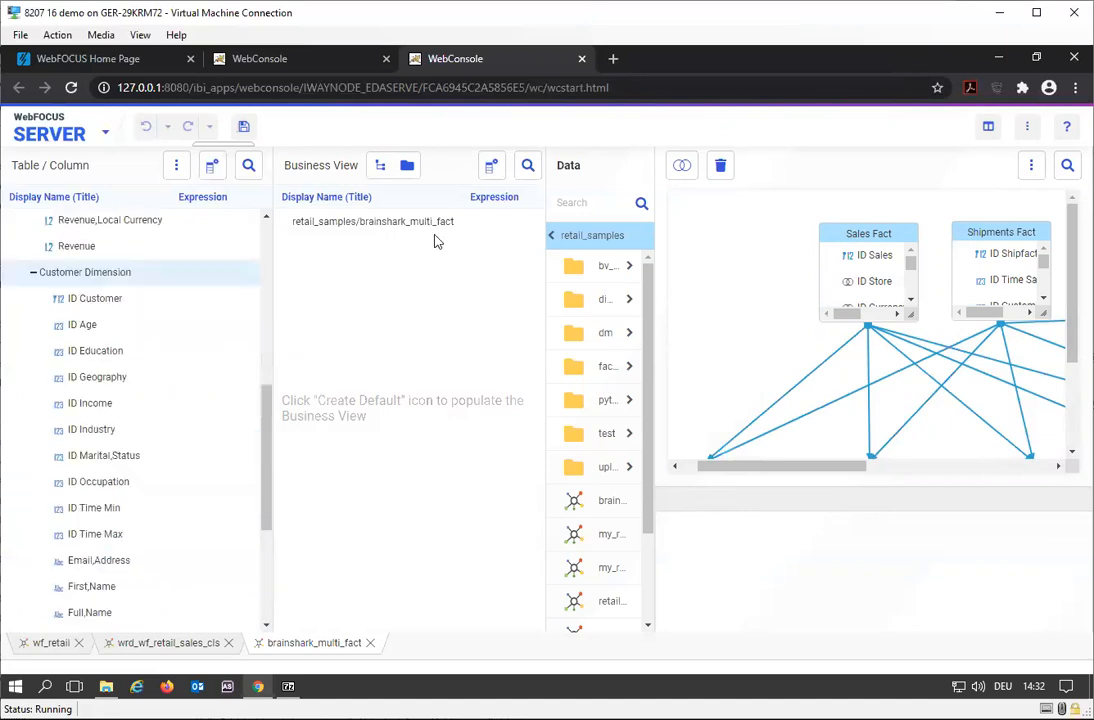
- Create the default Business View for brainshark_multi_fact and review its measure groups and dimensions
click(383, 166)
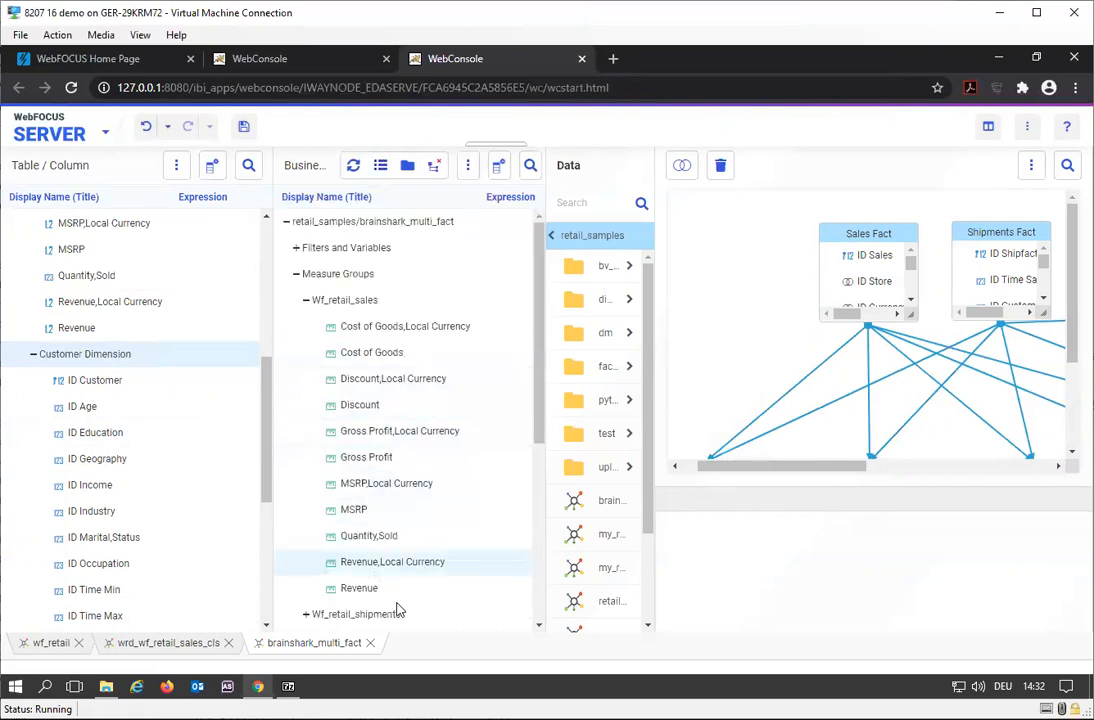
scroll(385, 347, down, 4)
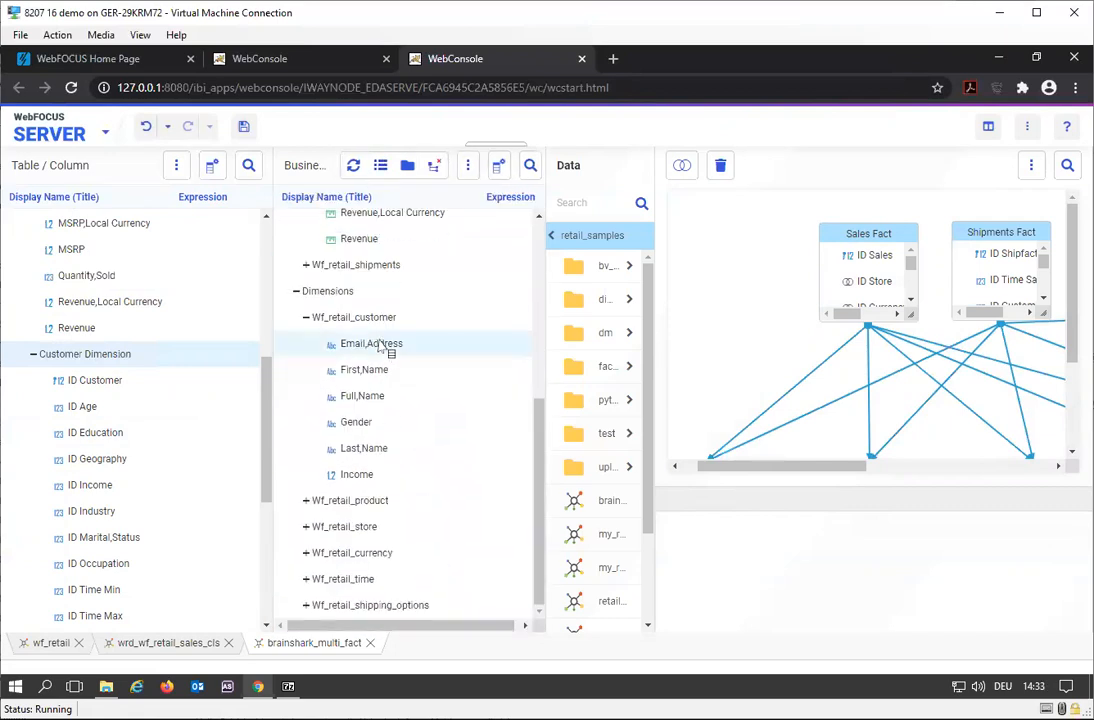
scroll(380, 345, up, 4)
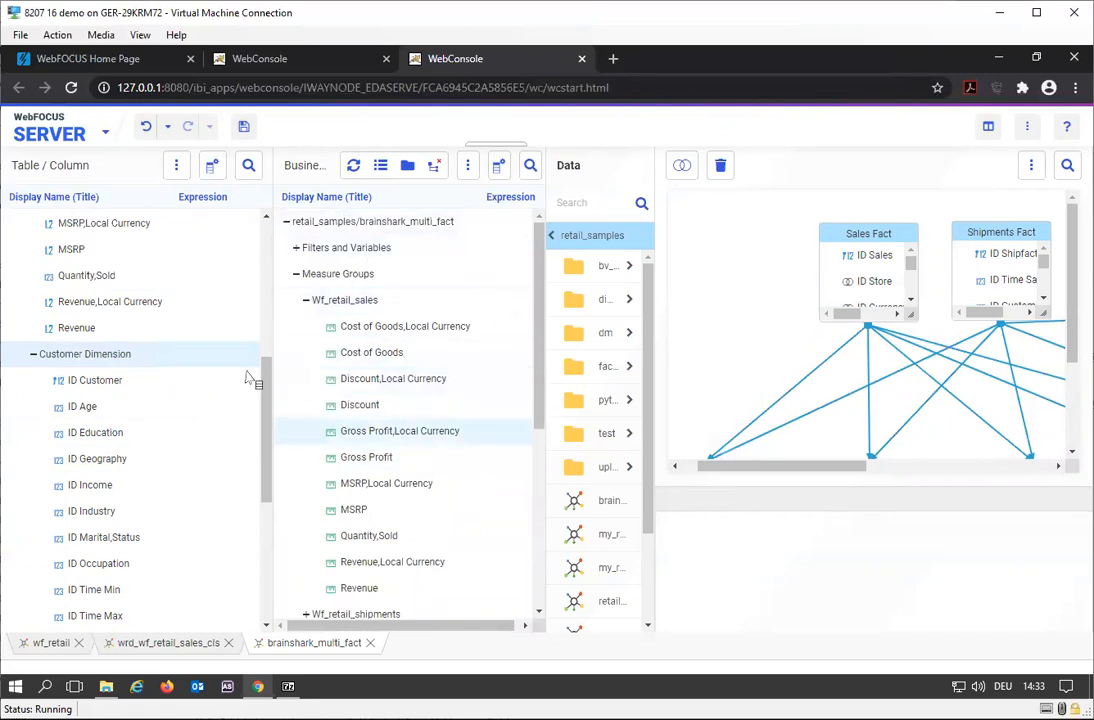
scroll(410, 483, down, 4)
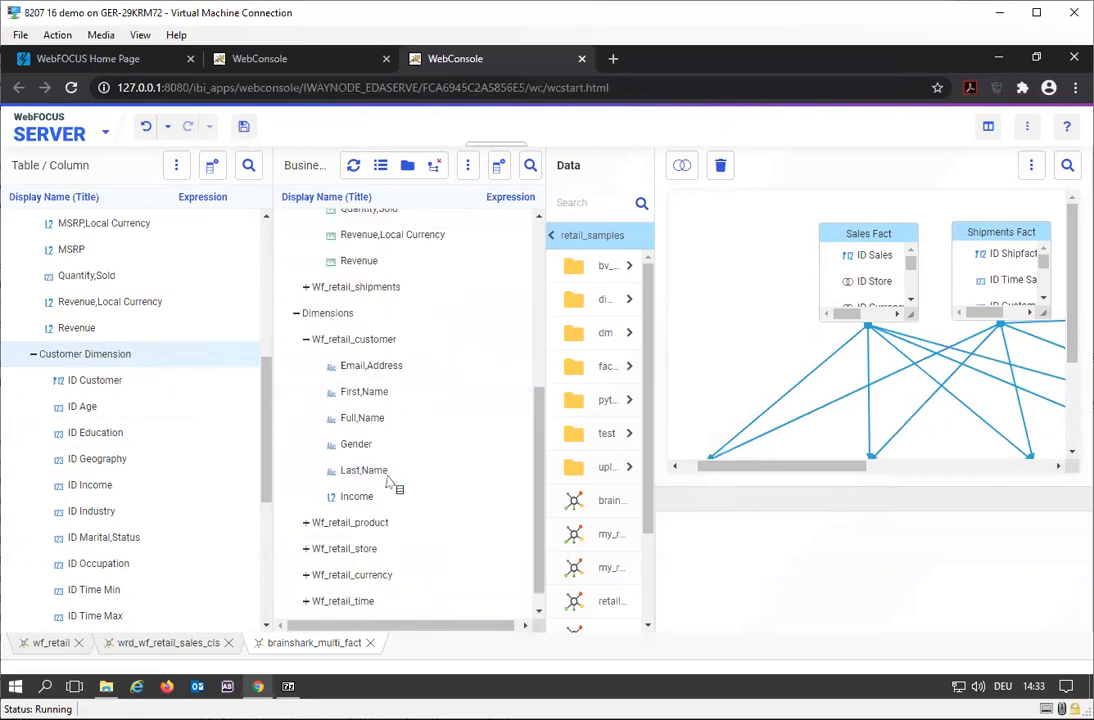
scroll(393, 483, up, 4)
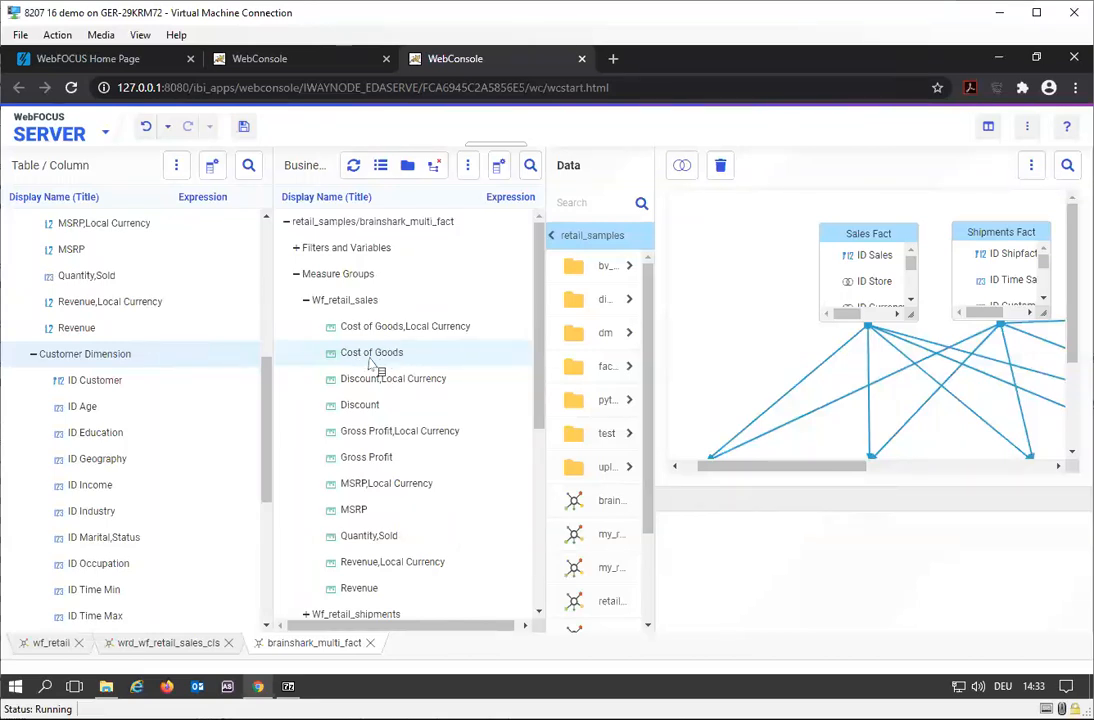
- Save the brainshark_multi_fact synonym, and close it together with wrd_wf_retail_sales_cls and wf_retail
click(101, 136)
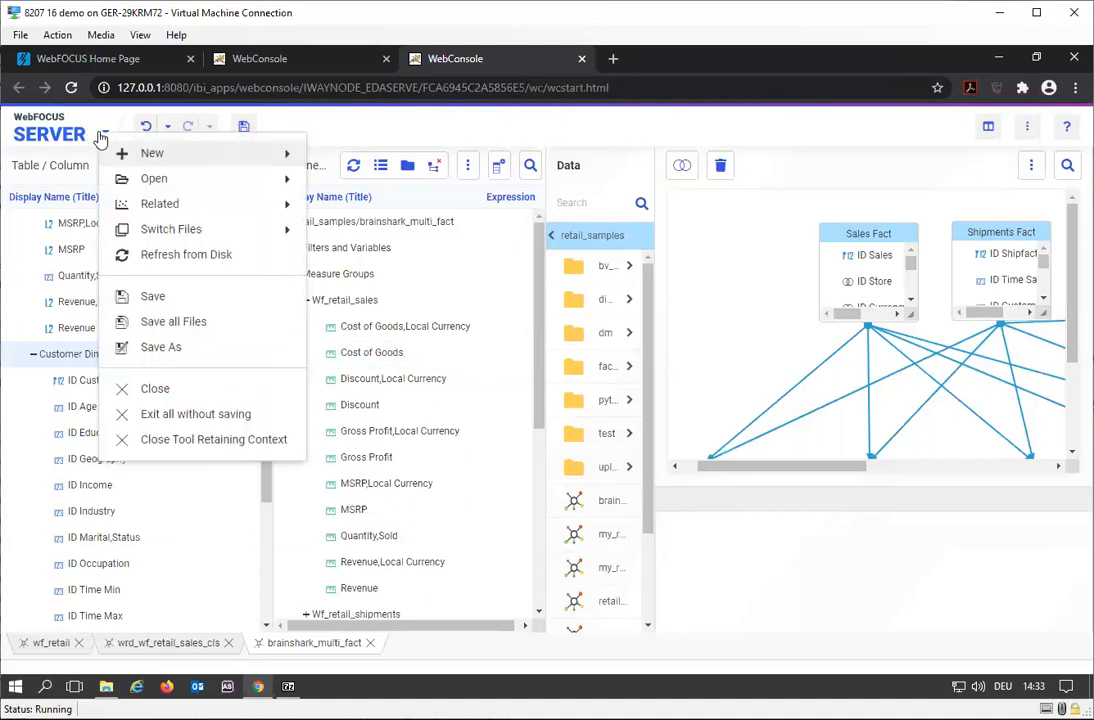
click(182, 305)
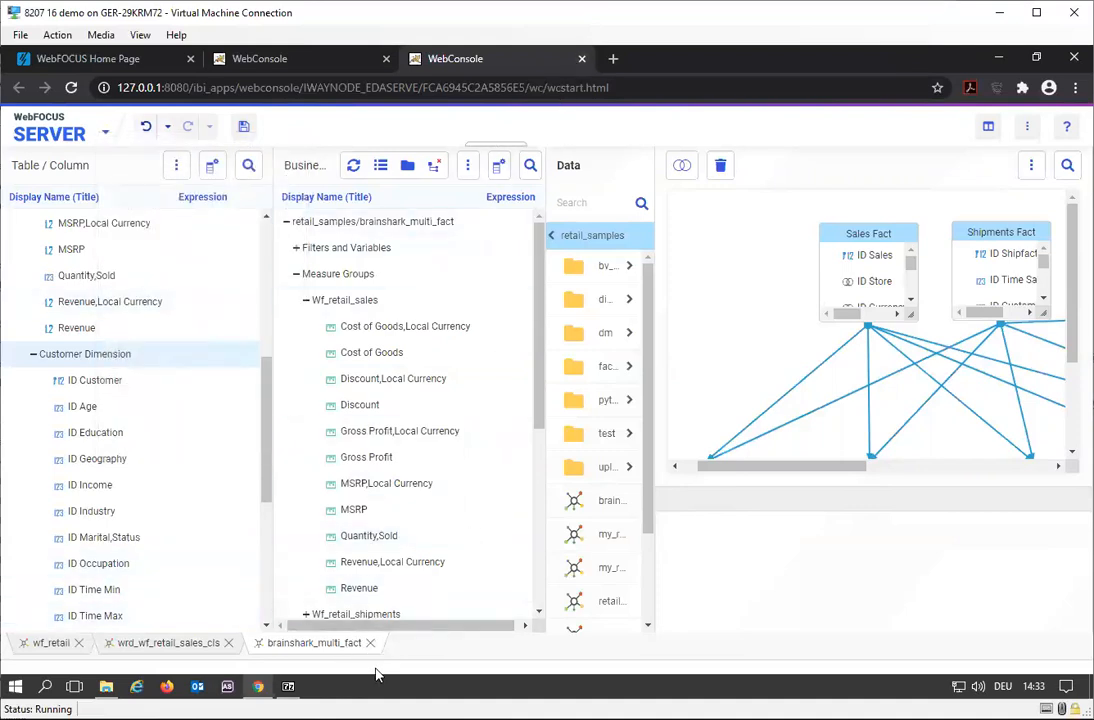
click(370, 643)
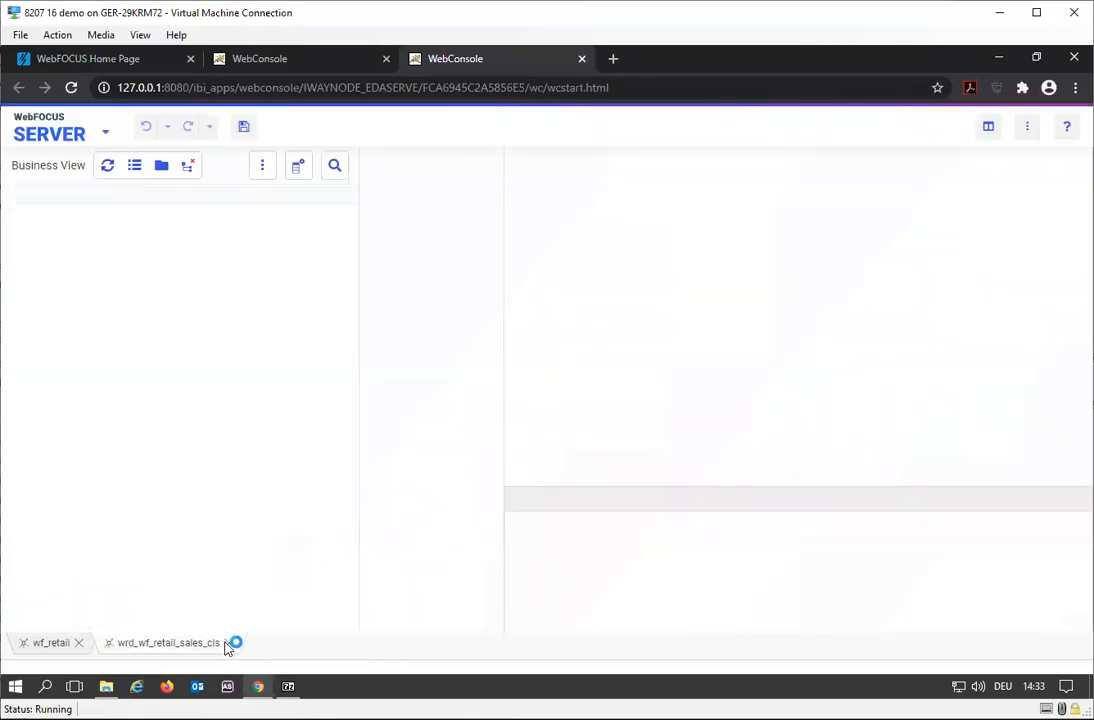
click(229, 643)
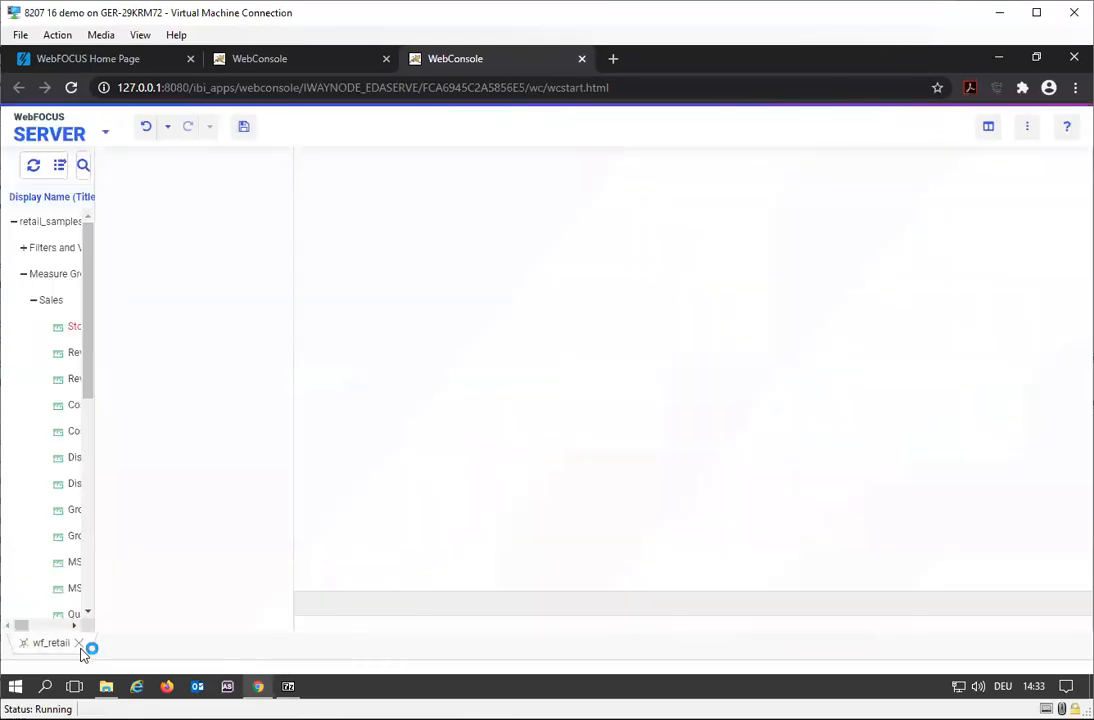
click(79, 643)
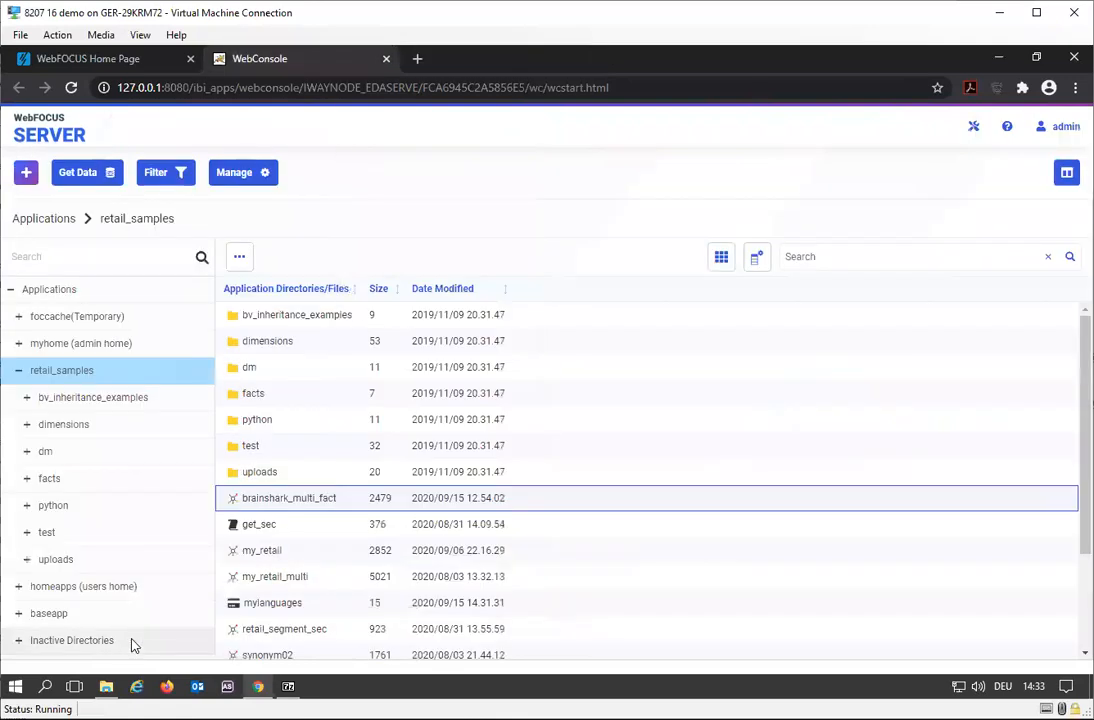
- Start preparing translation files for brainshark_multi_fact and set their prefix to bsk_
right_click(304, 503)
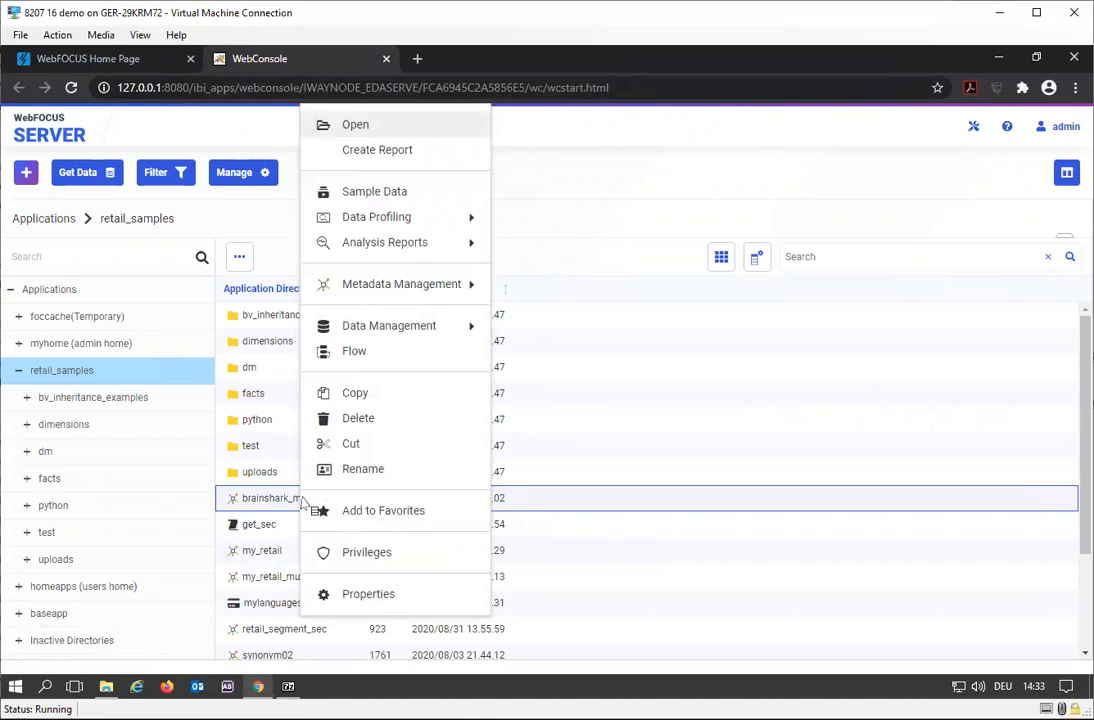
mouse_move(478, 289)
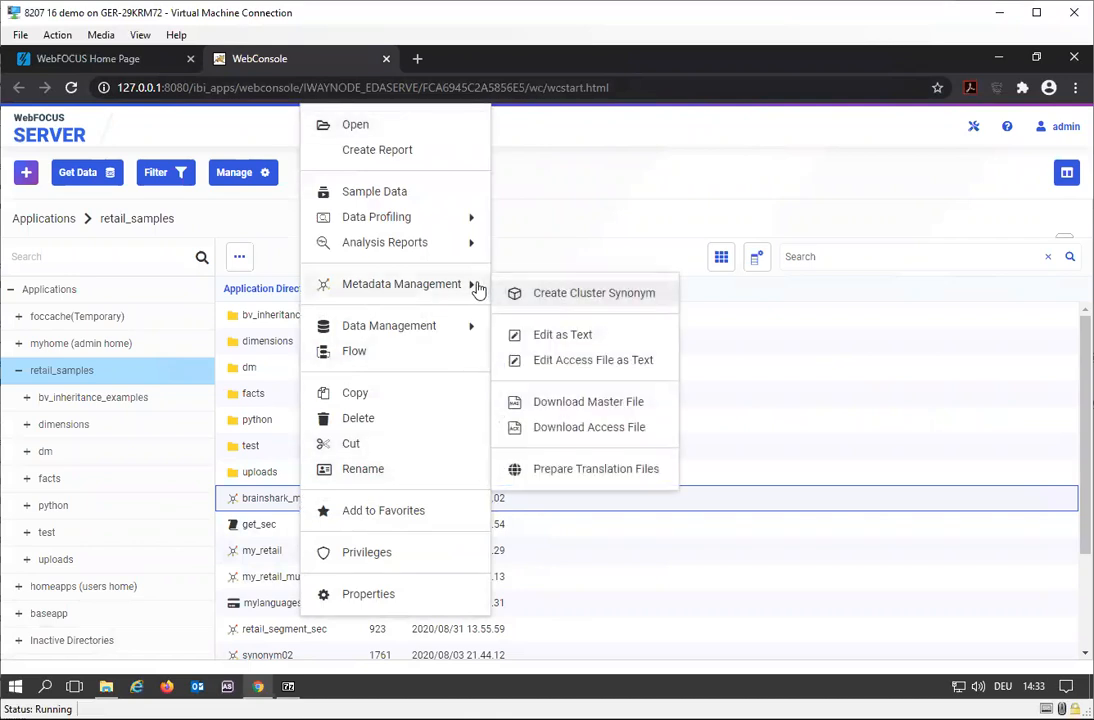
click(592, 479)
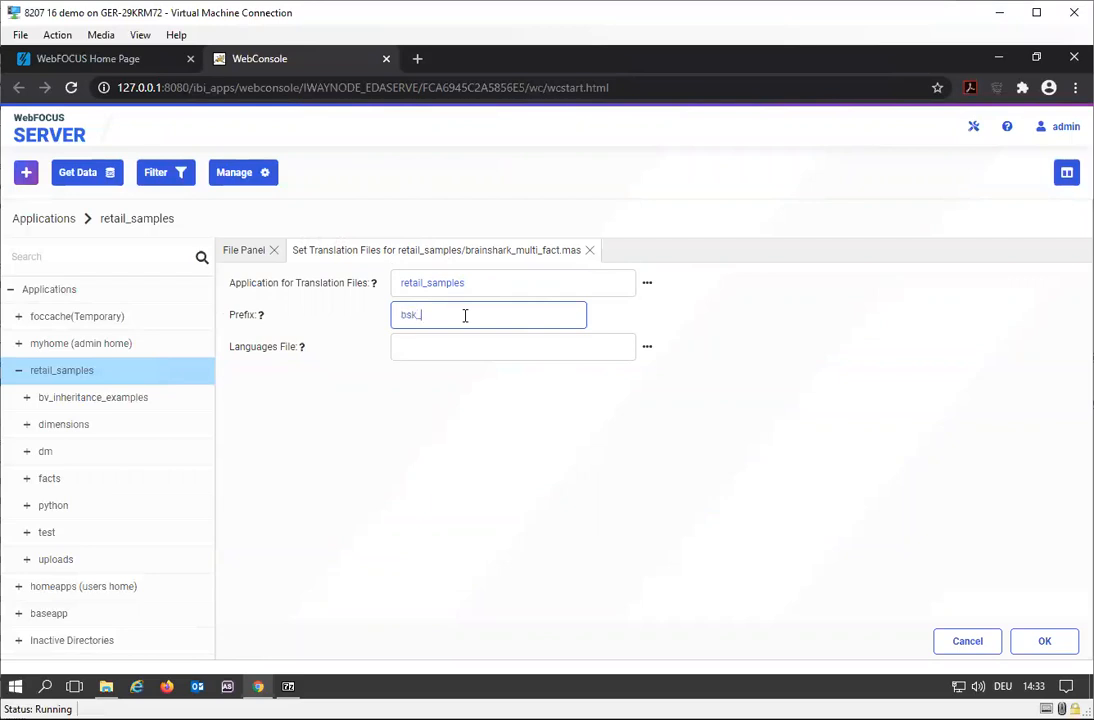
- Choose mylanguages.cfg from the retail_samples application as the languages file
click(450, 356)
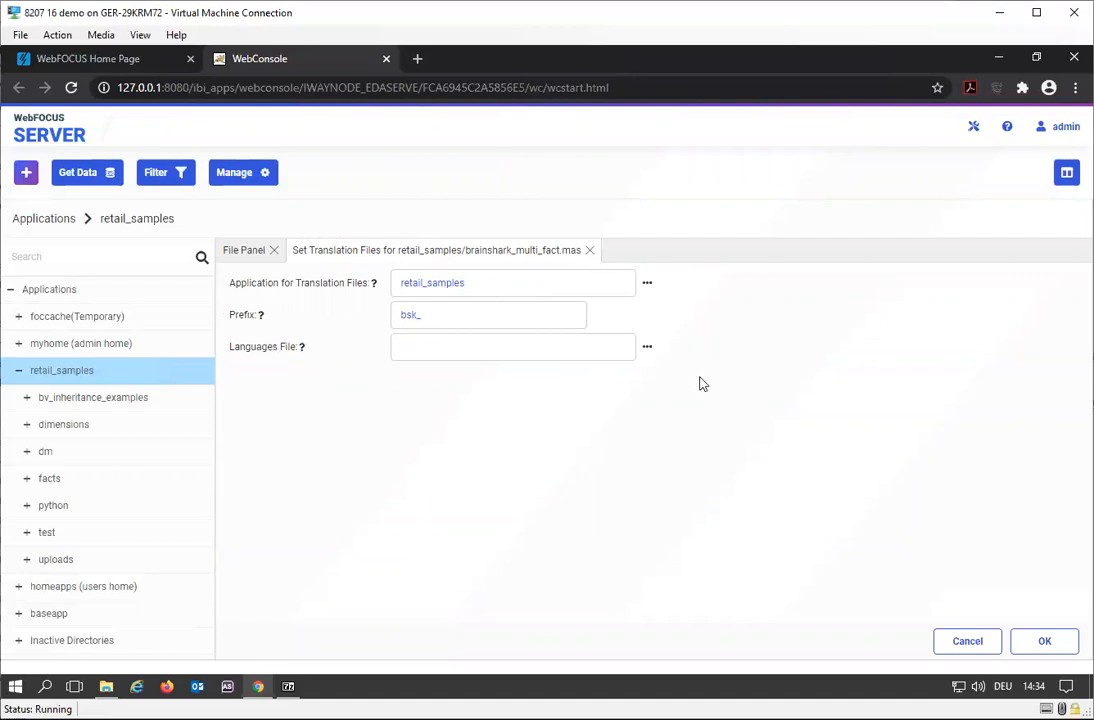
click(647, 350)
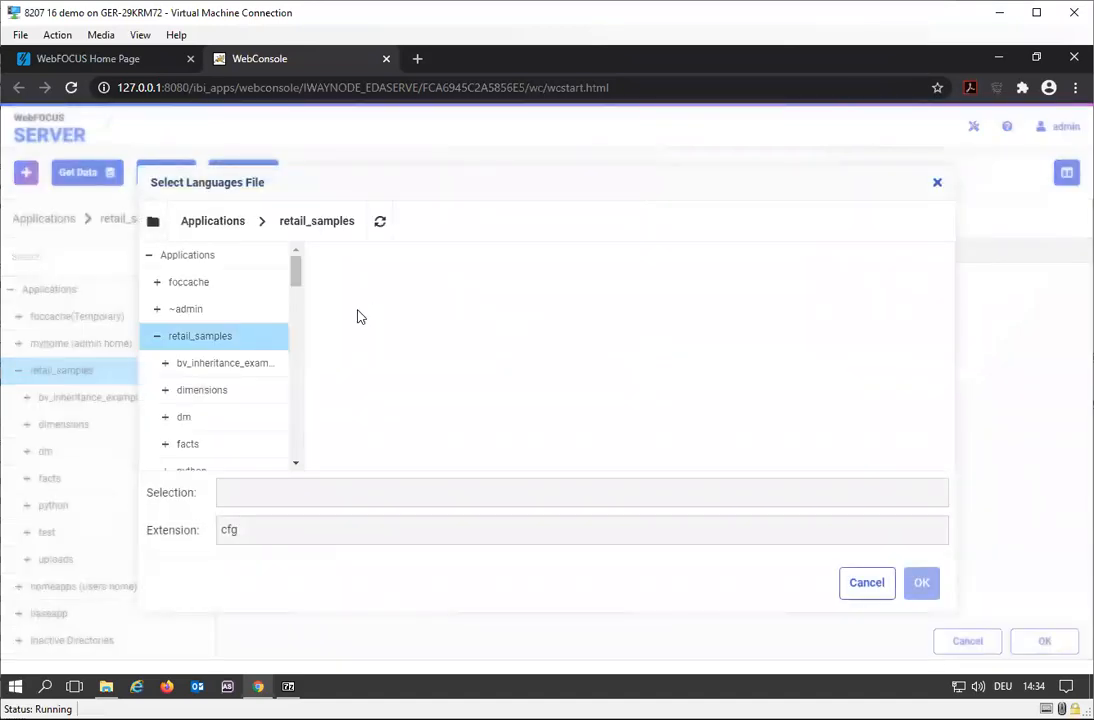
click(216, 362)
click(200, 337)
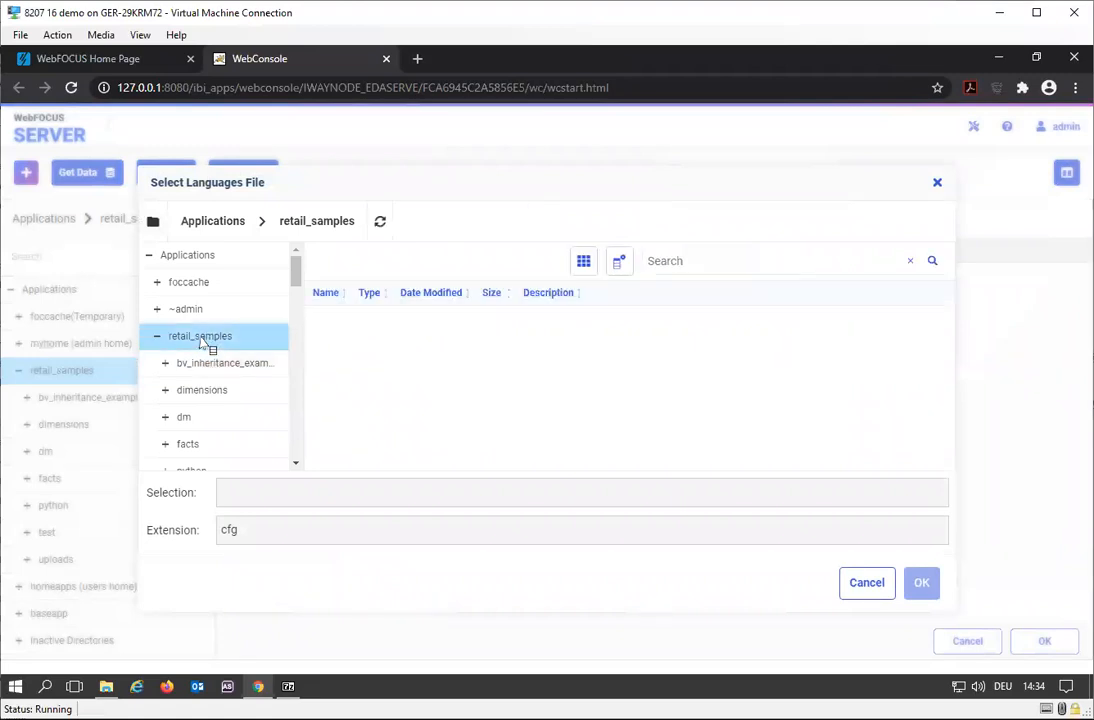
click(343, 322)
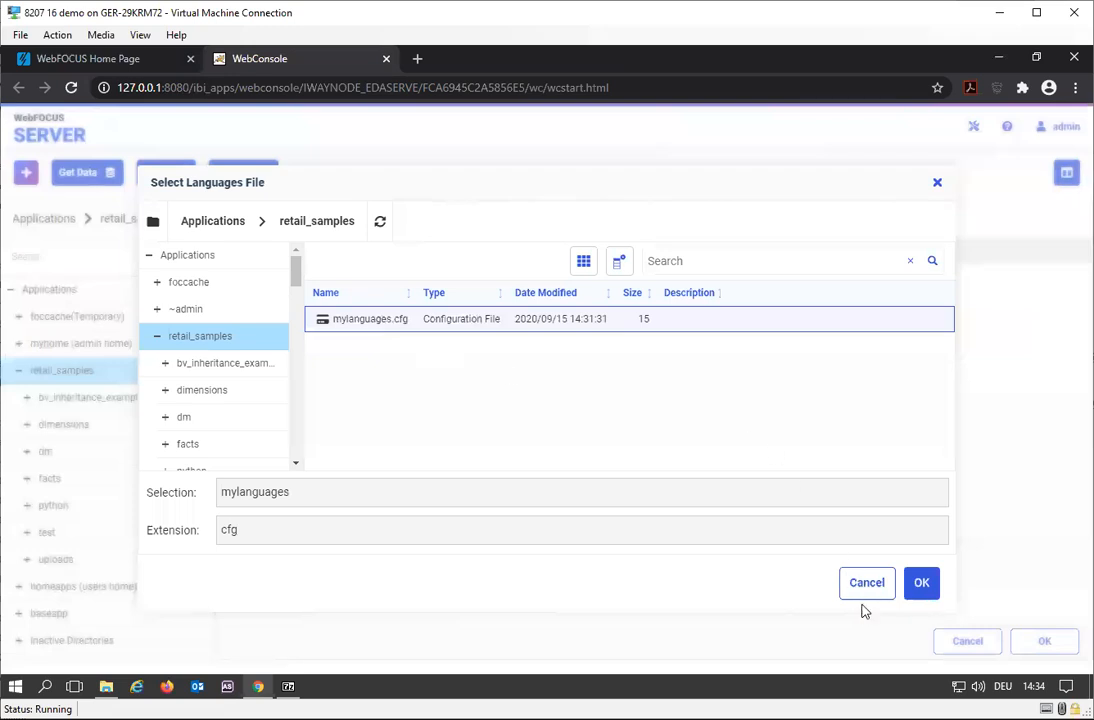
click(924, 589)
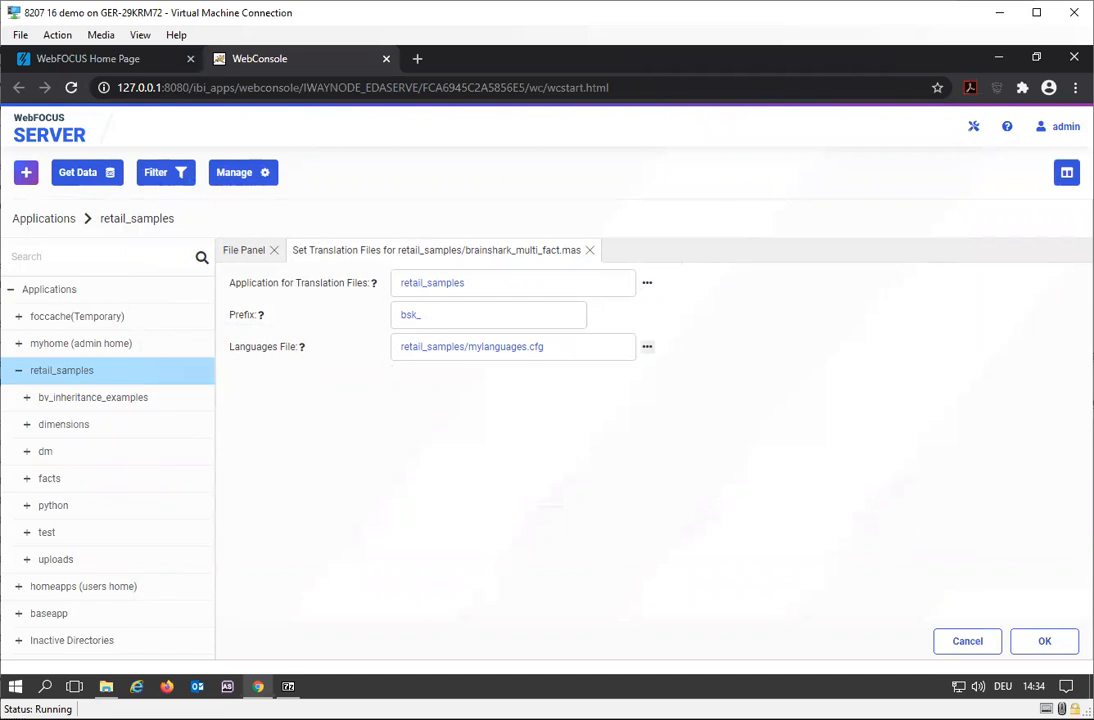
- Generate the translation files, close the status report, and refresh the retail_samples file listing
click(1040, 648)
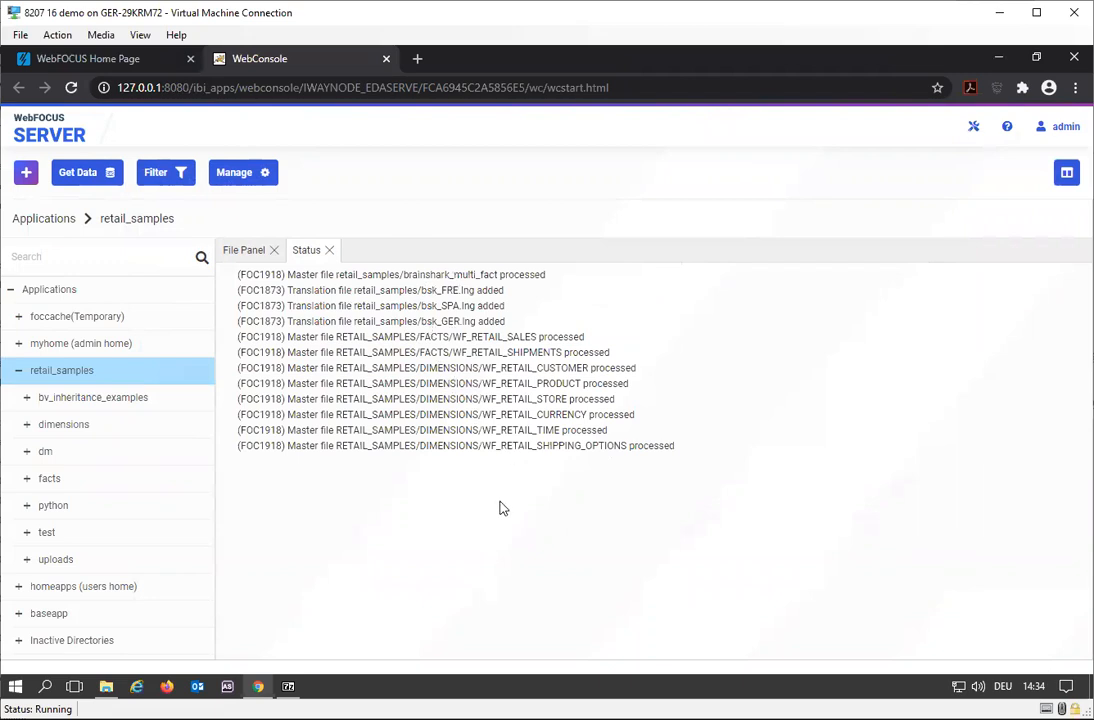
click(329, 250)
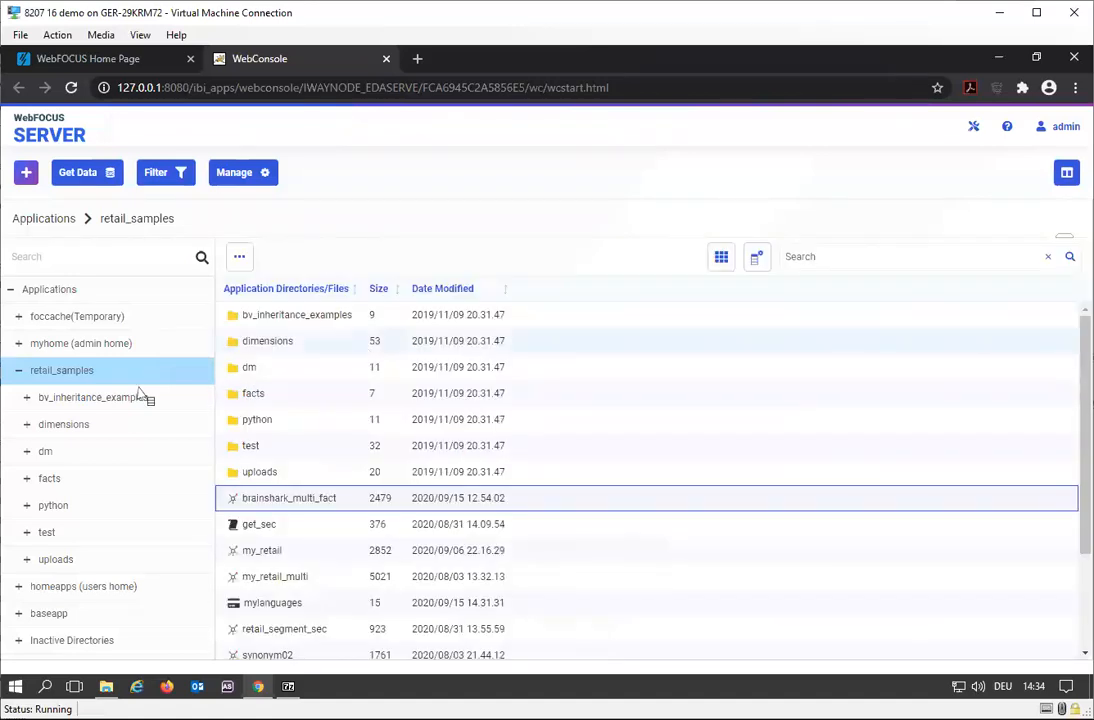
click(145, 218)
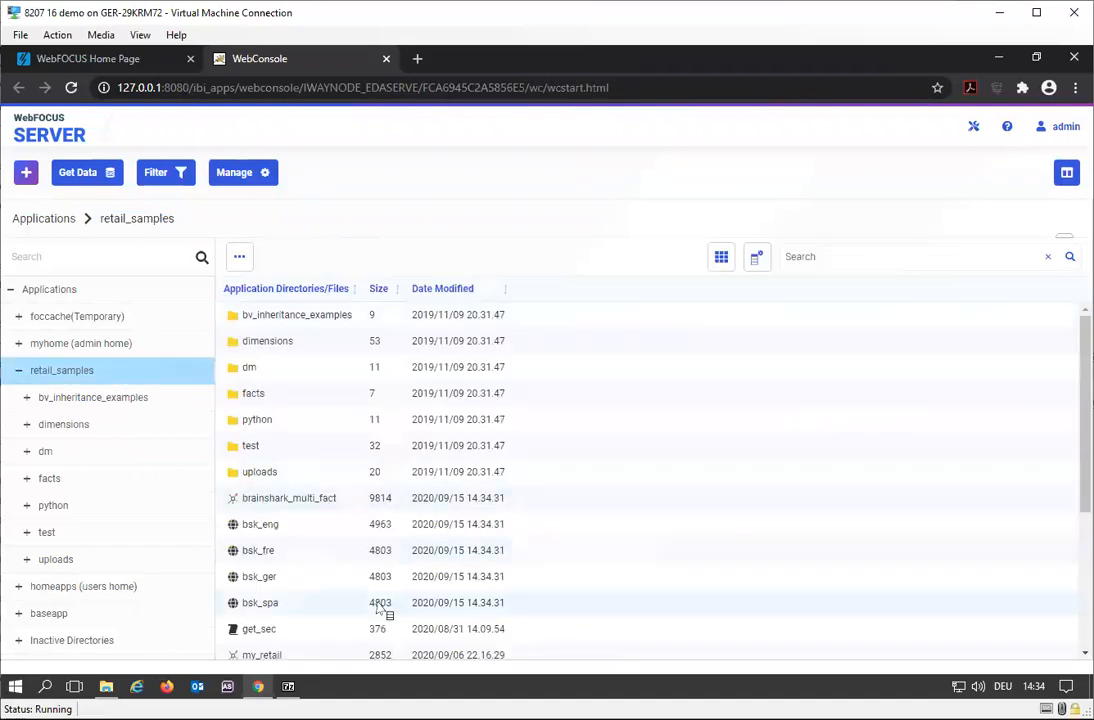
- Open the English translation file bsk_eng, examine its numbered entries around Customer and ID Age, and close it
scroll(380, 600, down, 2)
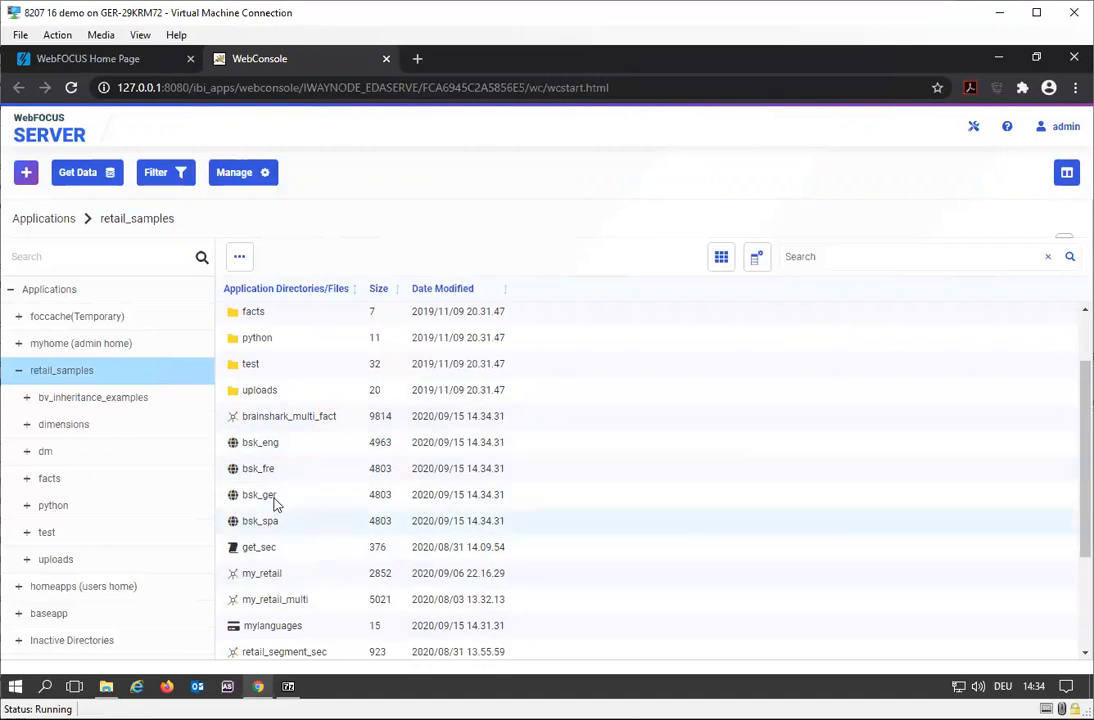
click(286, 452)
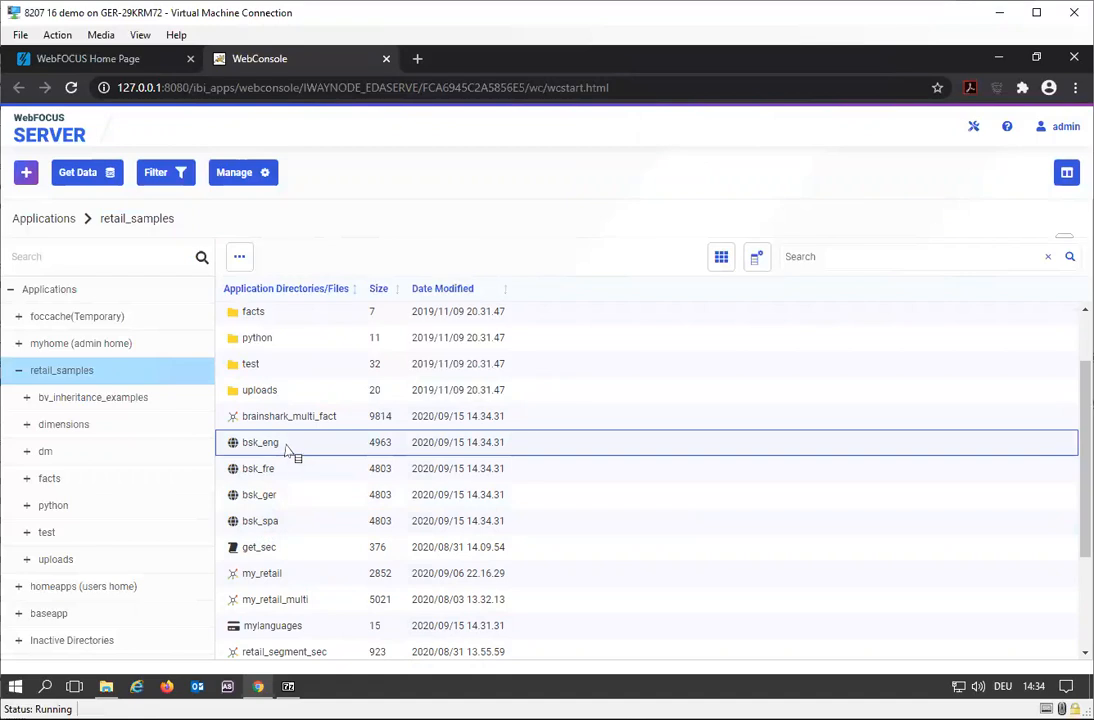
right_click(287, 452)
click(349, 129)
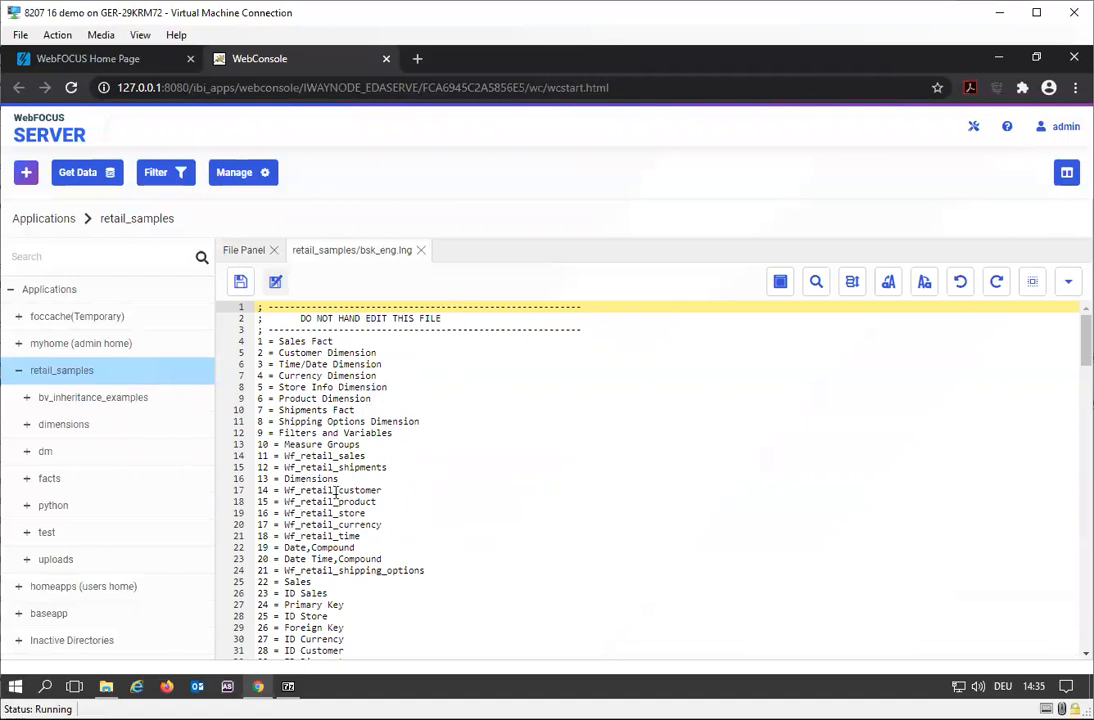
scroll(313, 474, down, 4)
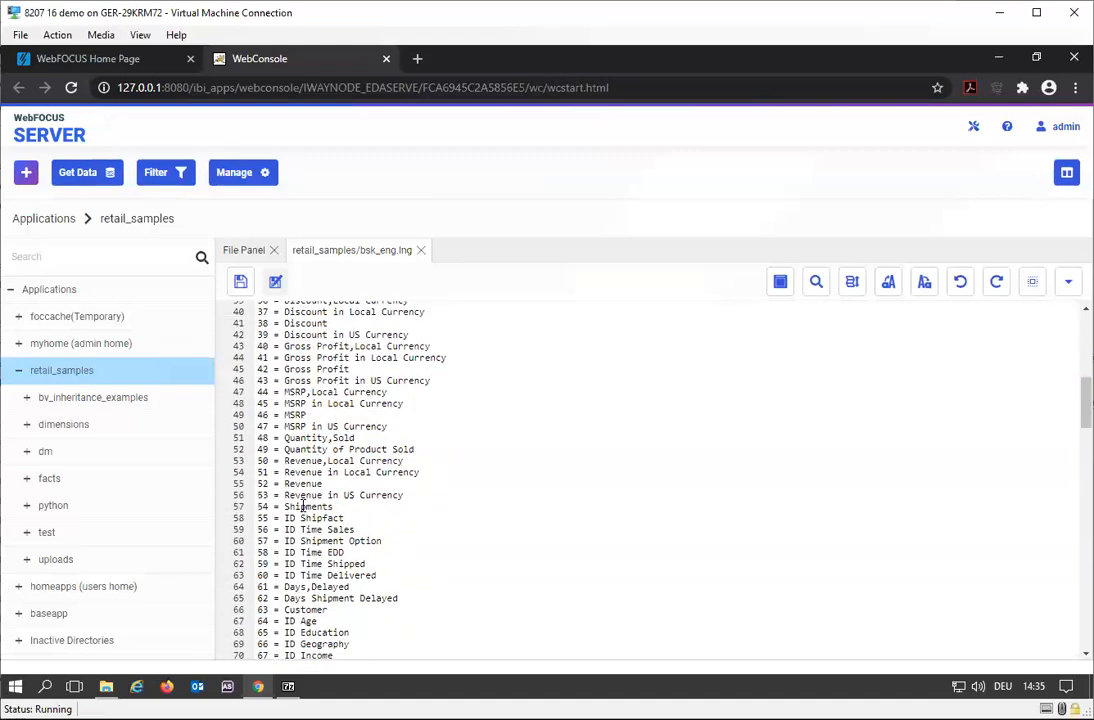
click(267, 609)
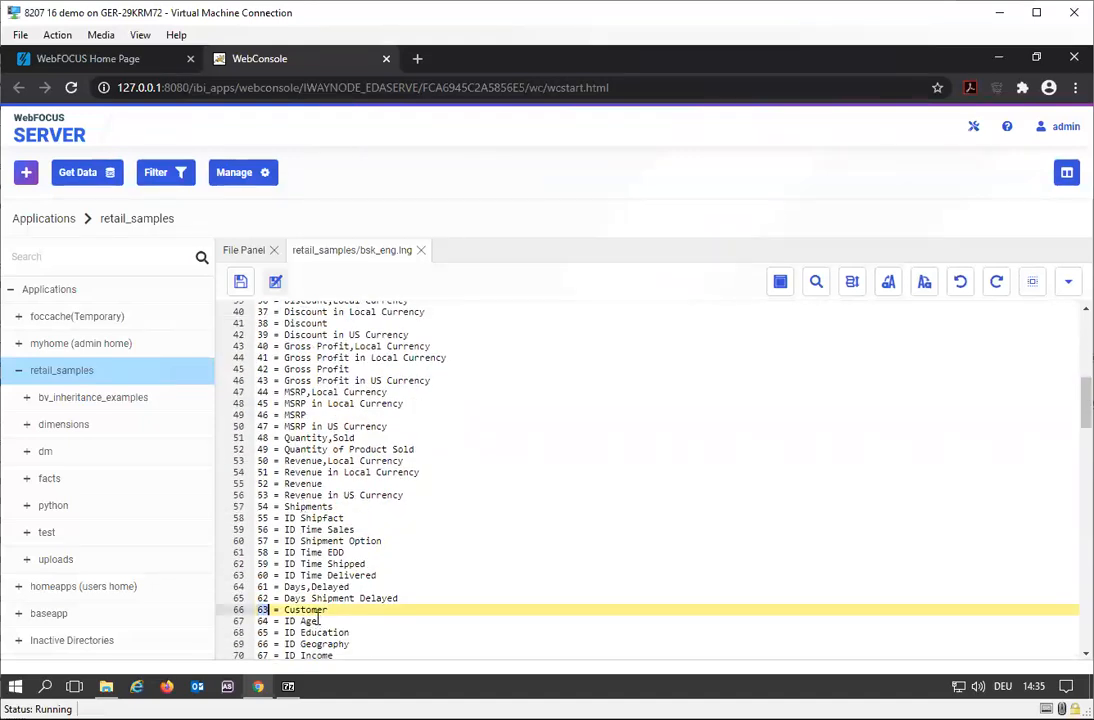
double_click(310, 621)
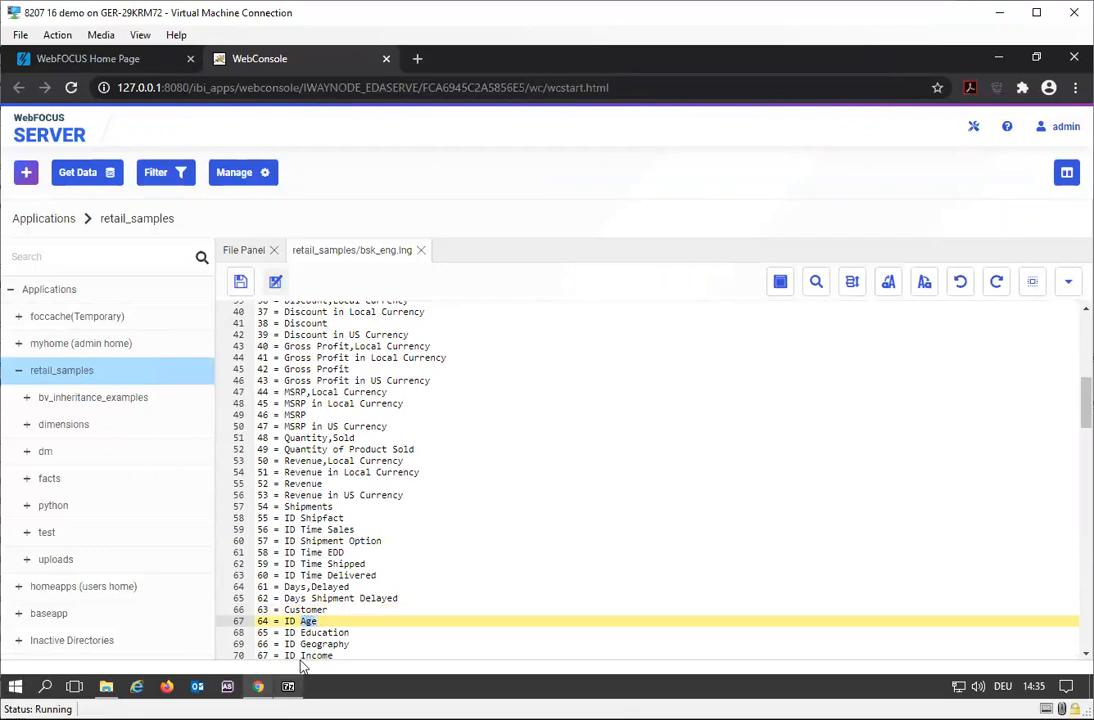
click(421, 250)
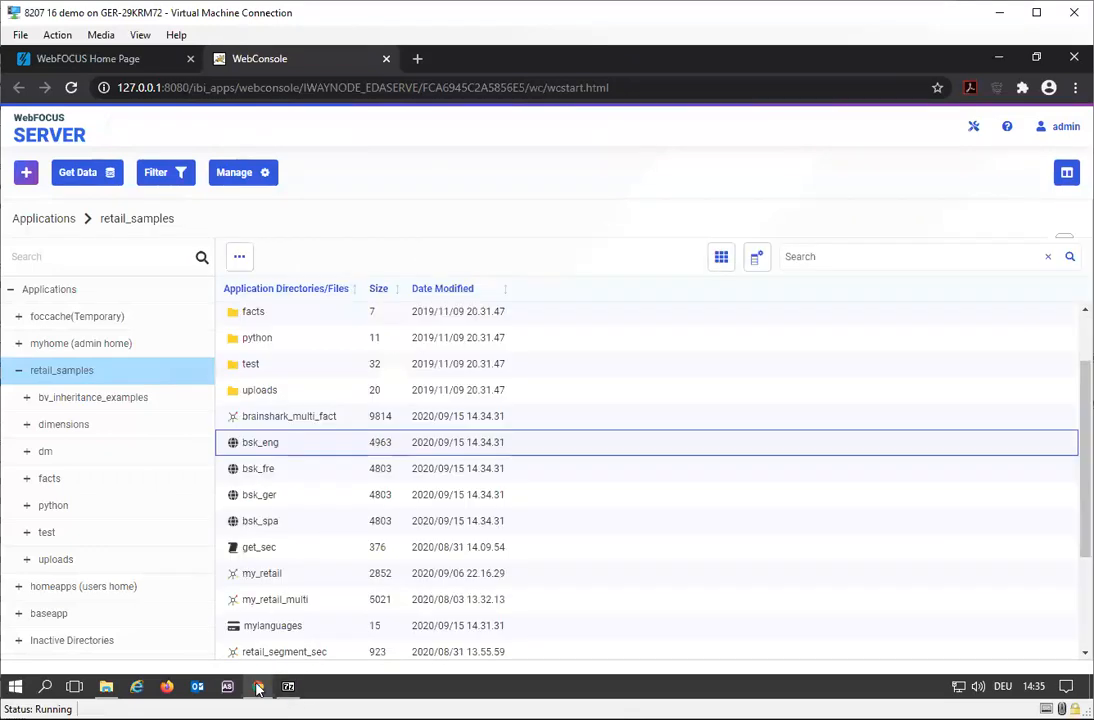
- Open the German translation file bsk_ger for editing, replace the Customer text of entry 63 with Kunde, and save the file
click(280, 503)
right_click(280, 503)
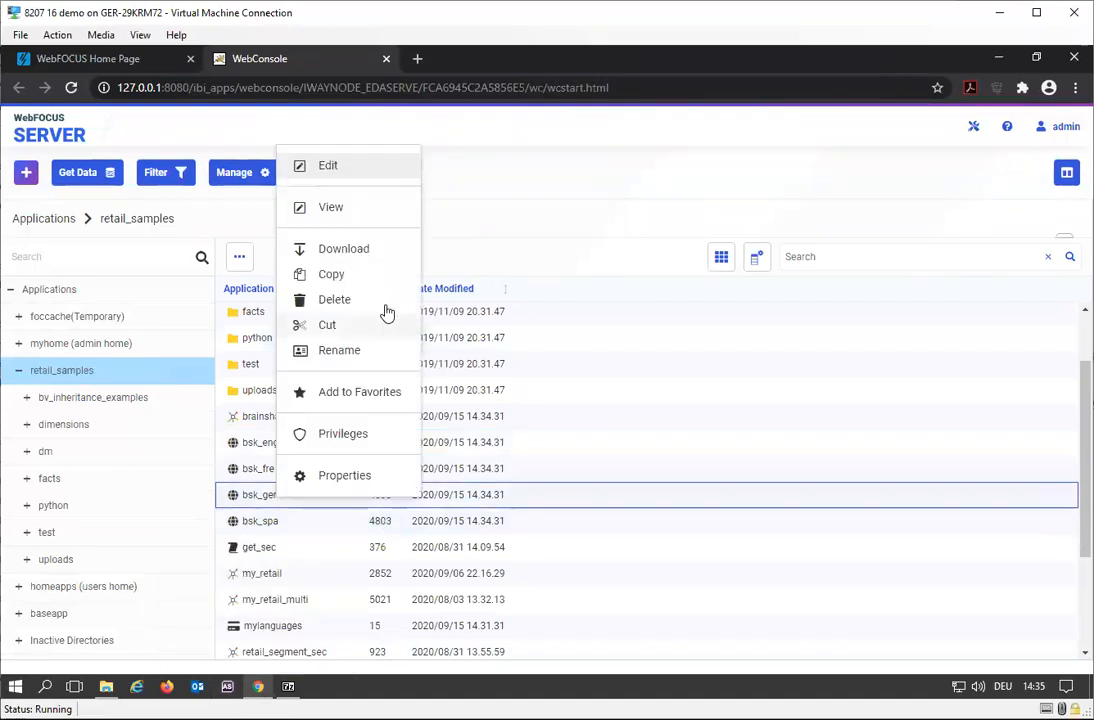
click(310, 169)
scroll(530, 469, down, 15)
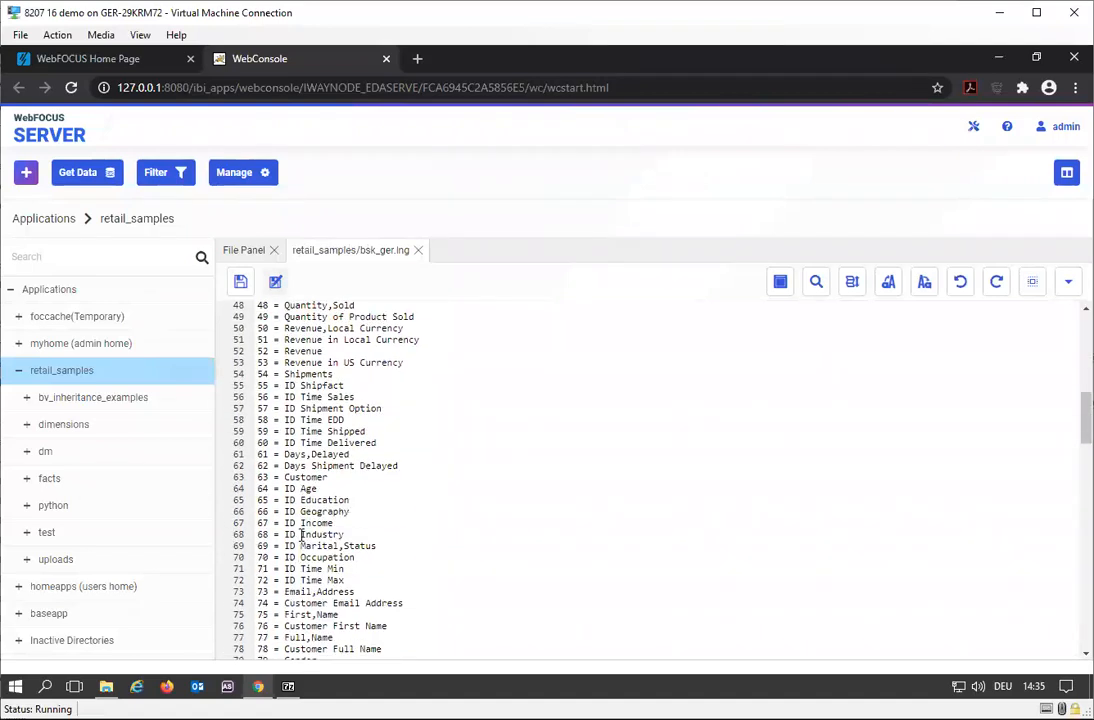
double_click(306, 480)
text(Kund)
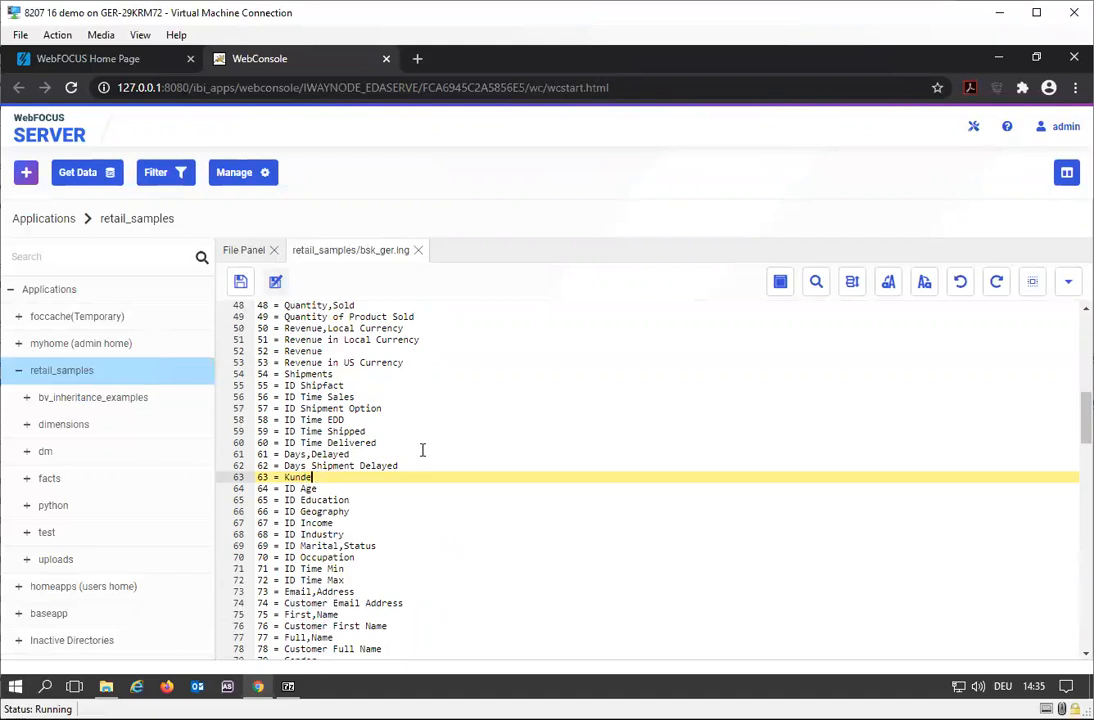
click(240, 281)
scroll(333, 458, up, 1)
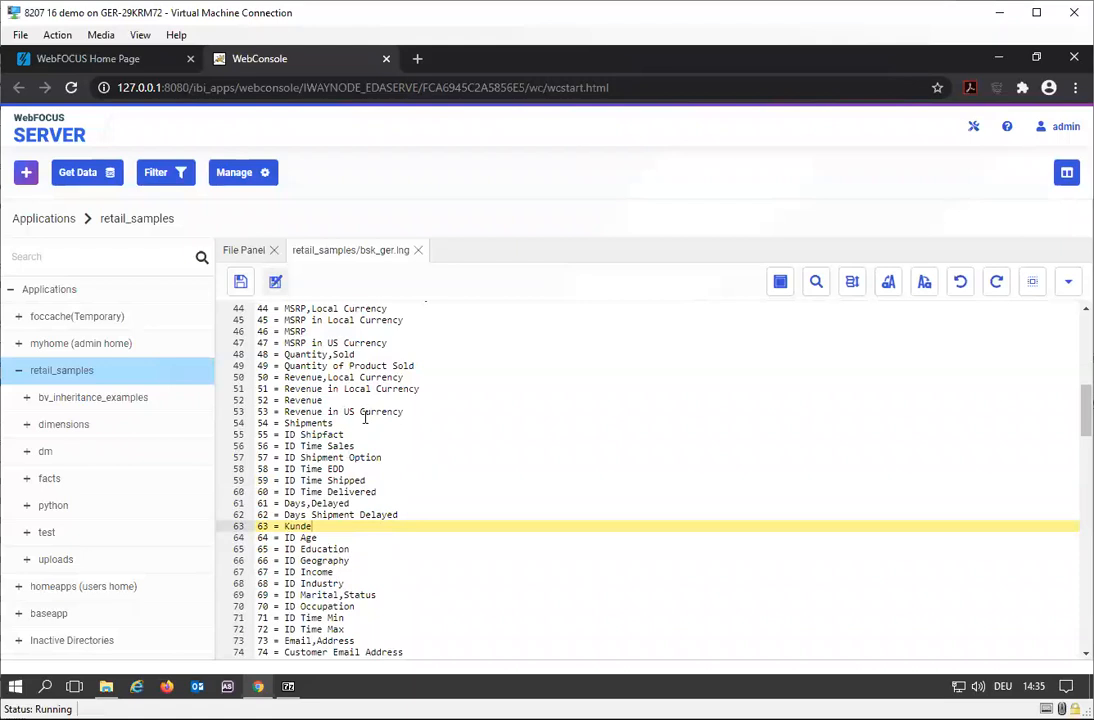
scroll(340, 427, up, 2)
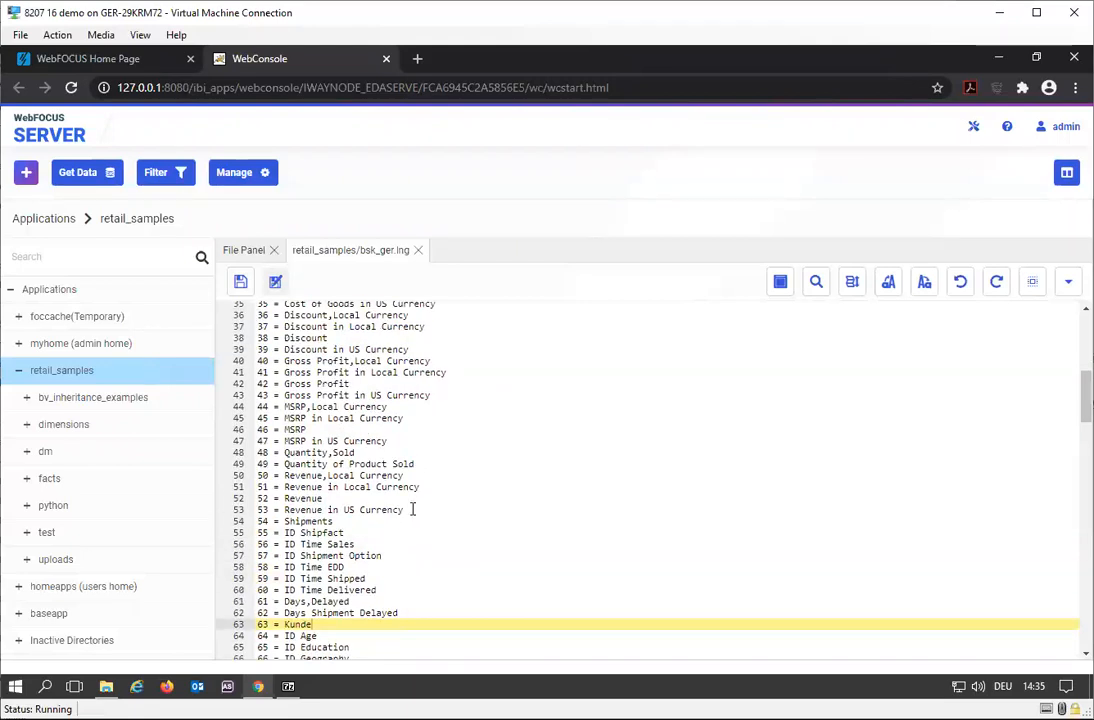